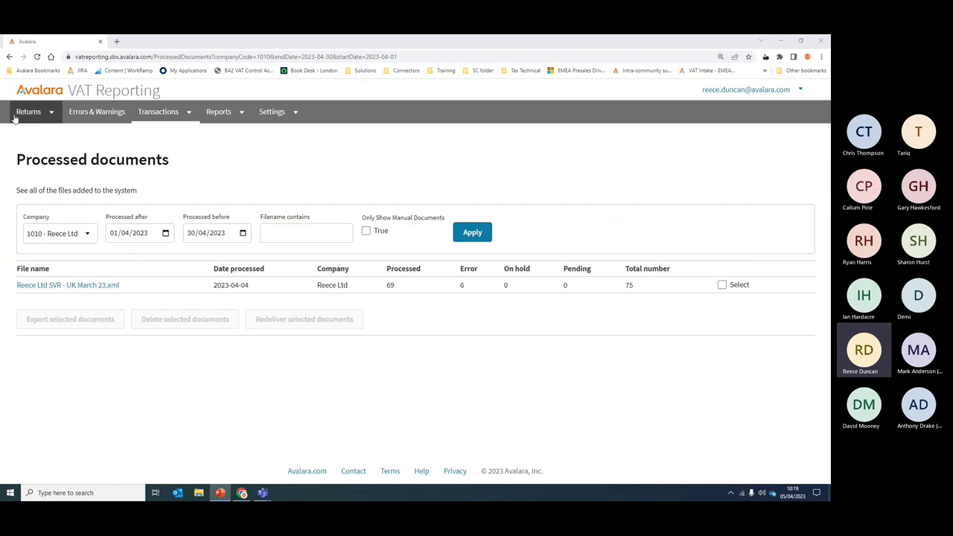
View the open returns overview and the Errors & Warnings page for company 1010 - Reece Ltd.
{"action": "left_click", "coordinate": [42, 92]}
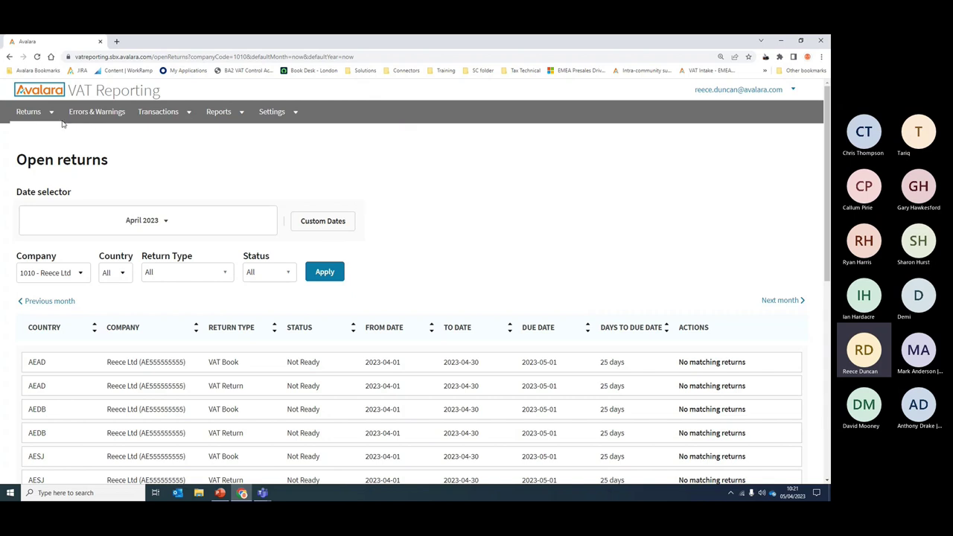
{"action": "left_click", "coordinate": [34, 113]}
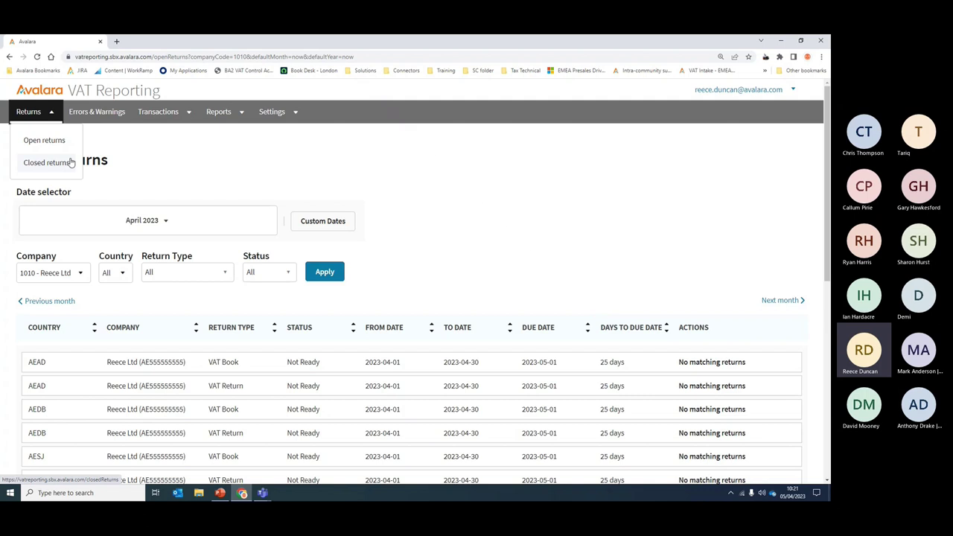
{"action": "left_click", "coordinate": [109, 124]}
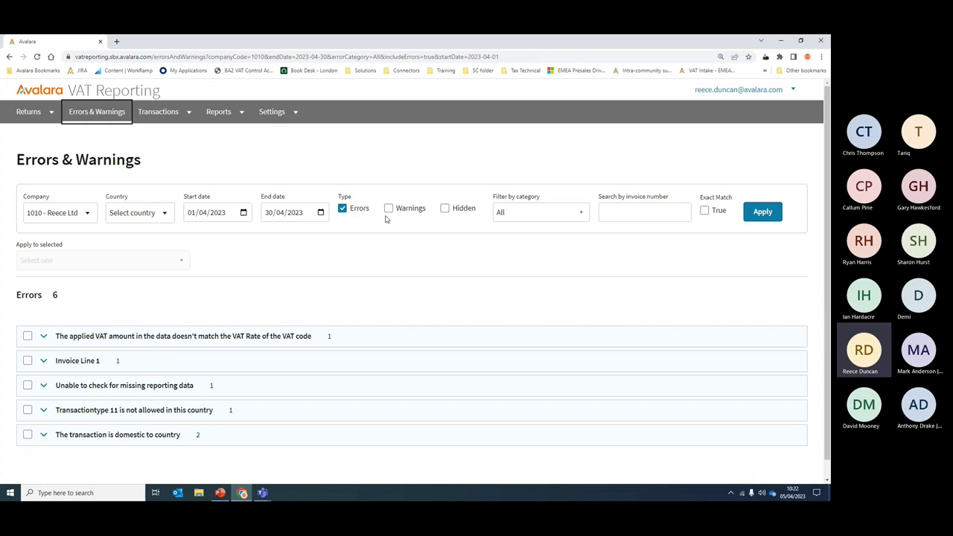
Review the upload information for importing transactions and view the list of processed documents.
{"action": "left_click", "coordinate": [161, 112]}
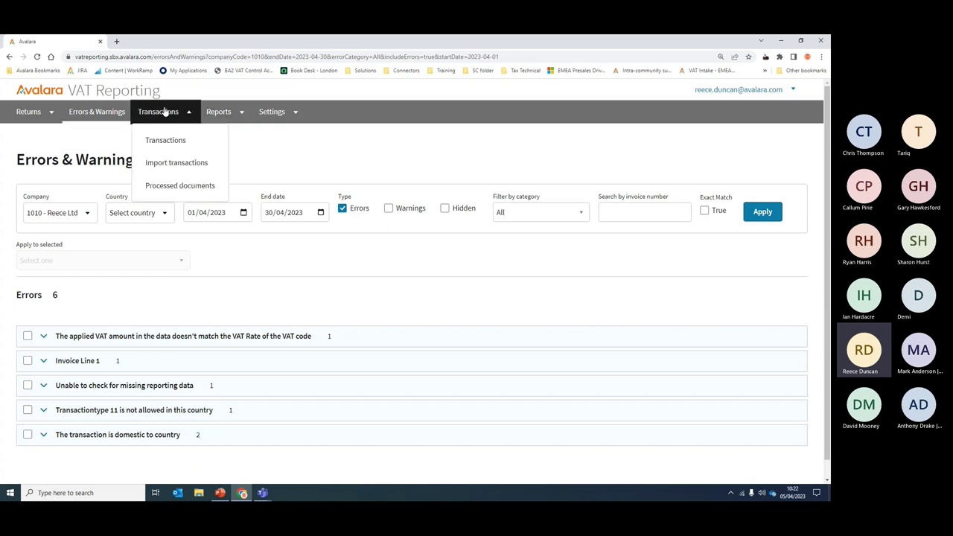
{"action": "left_click", "coordinate": [182, 162]}
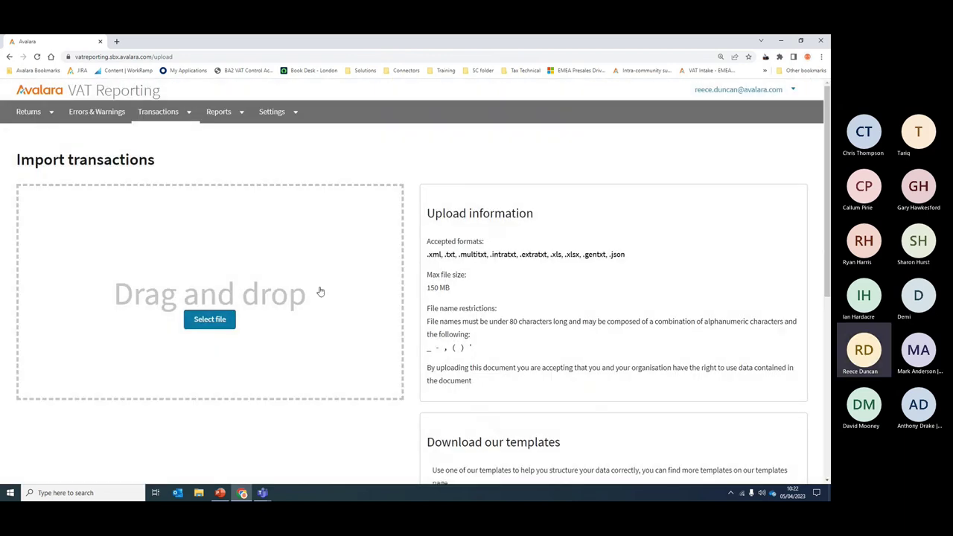
{"action": "scroll", "coordinate": [328, 294], "scroll_direction": "down", "scroll_amount": 2}
{"action": "scroll", "coordinate": [627, 283], "scroll_direction": "up", "scroll_amount": 2}
{"action": "left_click", "coordinate": [183, 121]}
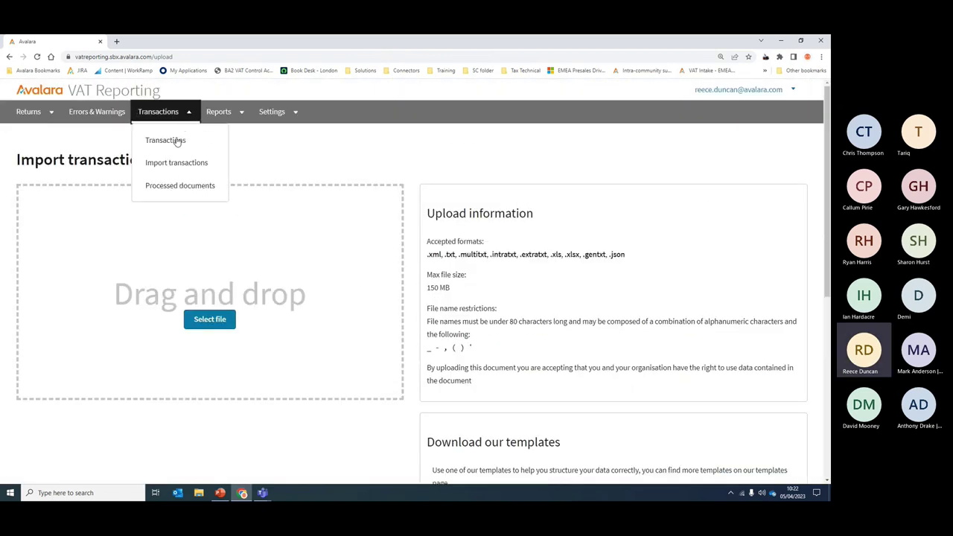
{"action": "left_click", "coordinate": [164, 186]}
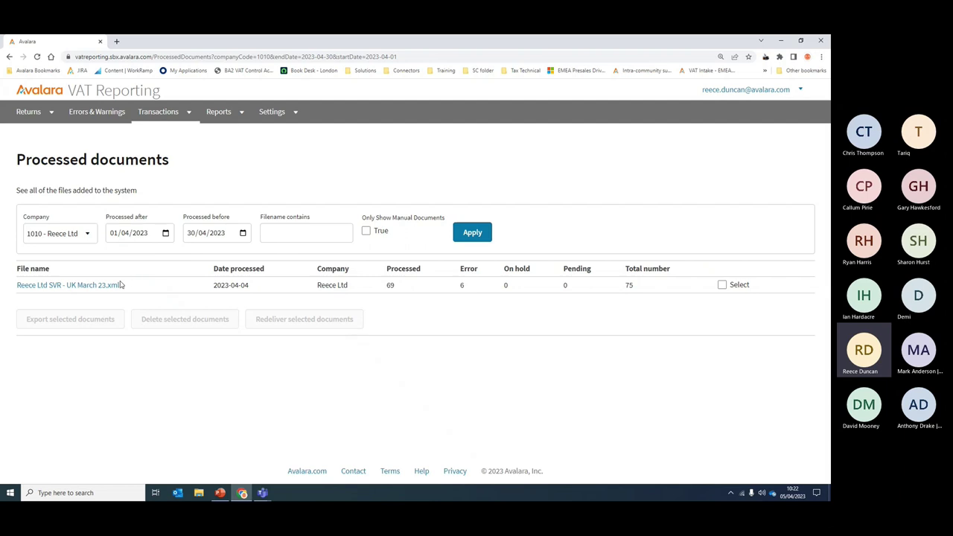
Open the transaction reports and look through the available report types without choosing one.
{"action": "left_click", "coordinate": [225, 118]}
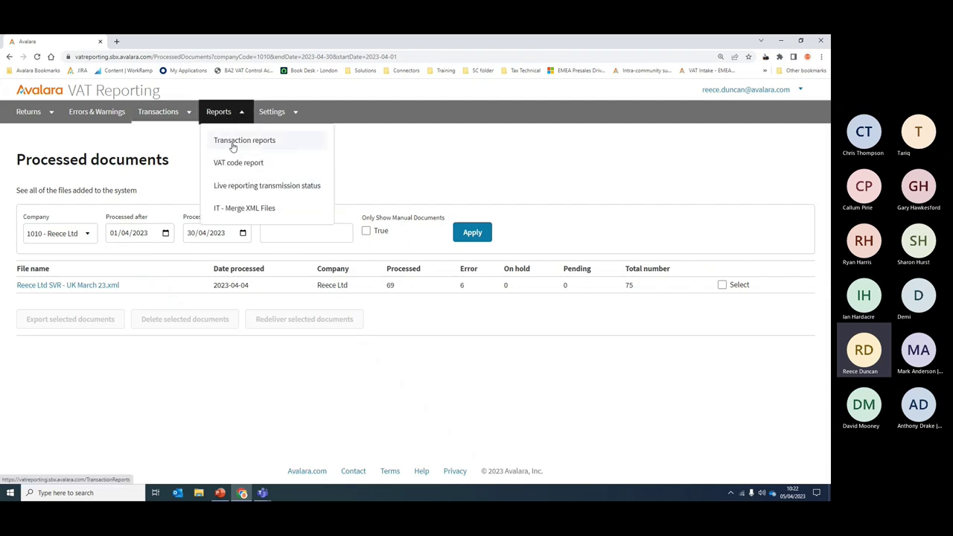
{"action": "left_click", "coordinate": [232, 149]}
{"action": "left_click", "coordinate": [212, 214]}
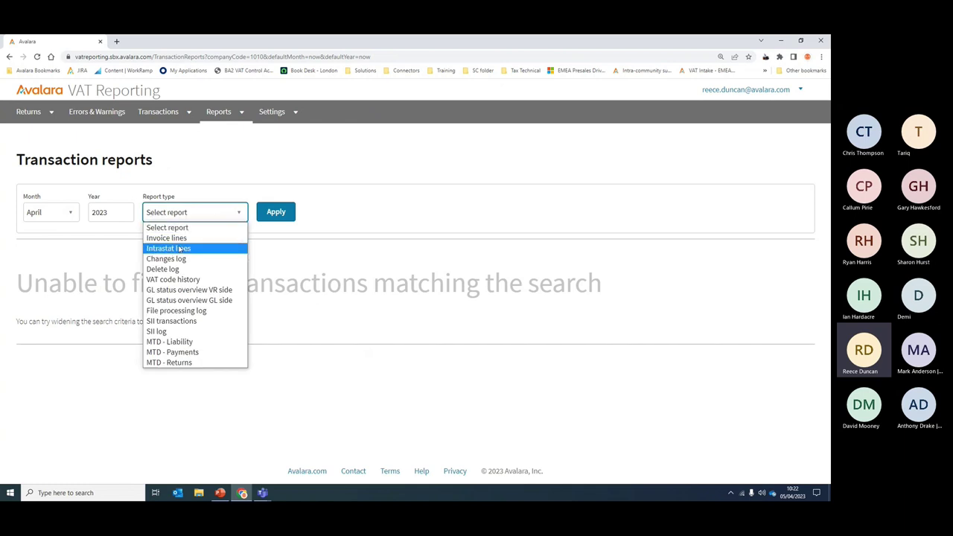
{"action": "left_click", "coordinate": [255, 155]}
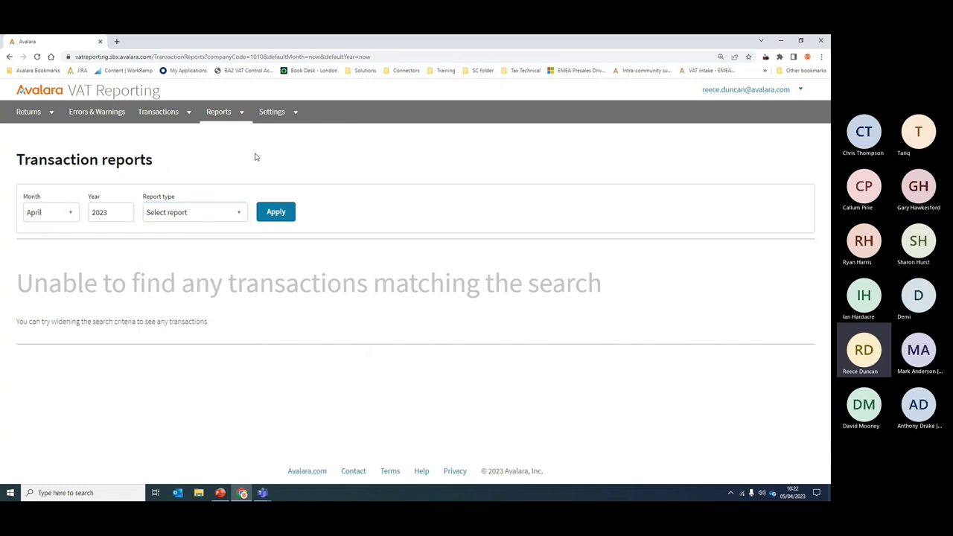
Open the list of existing companies, reload it, and view the VAT numbers registered for CDM TRADING LTD.
{"action": "left_click", "coordinate": [274, 113]}
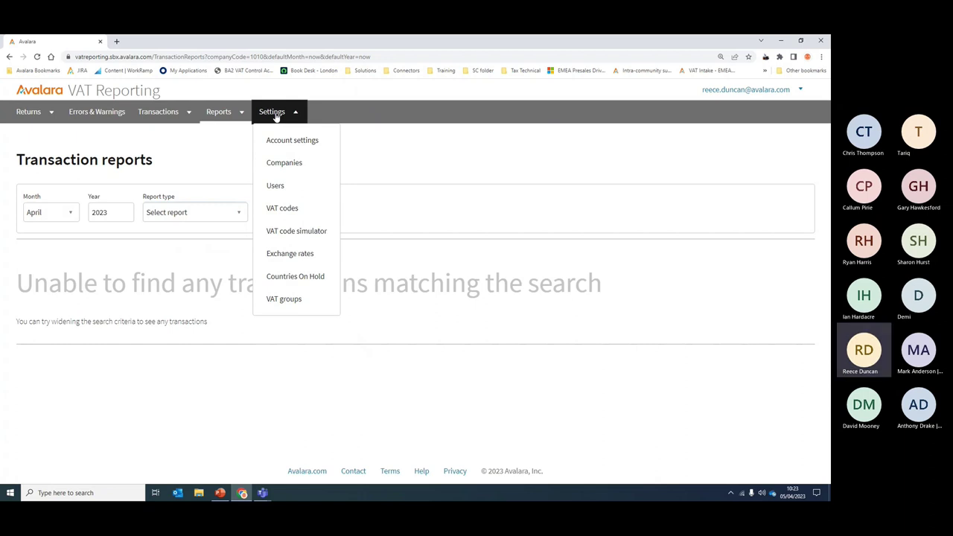
{"action": "left_click", "coordinate": [296, 163]}
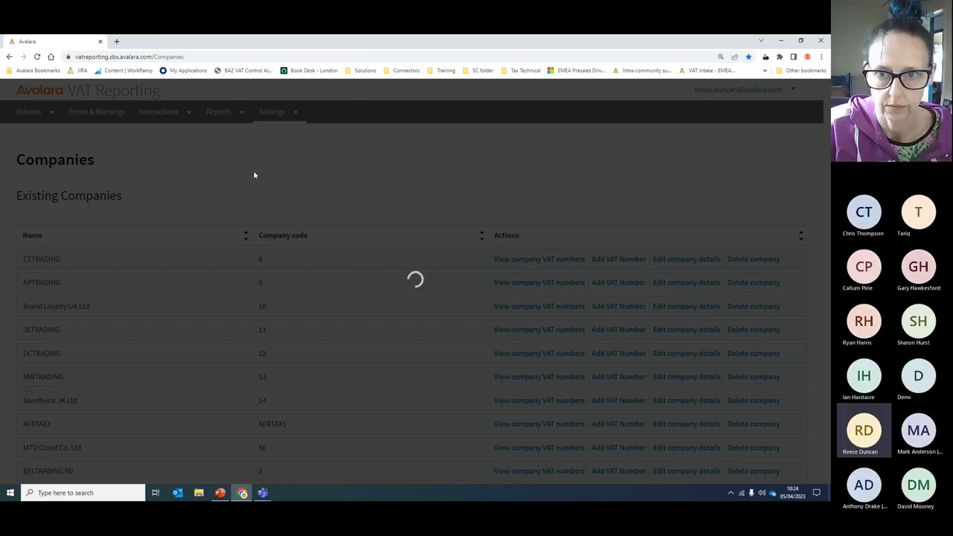
{"action": "left_click", "coordinate": [37, 58]}
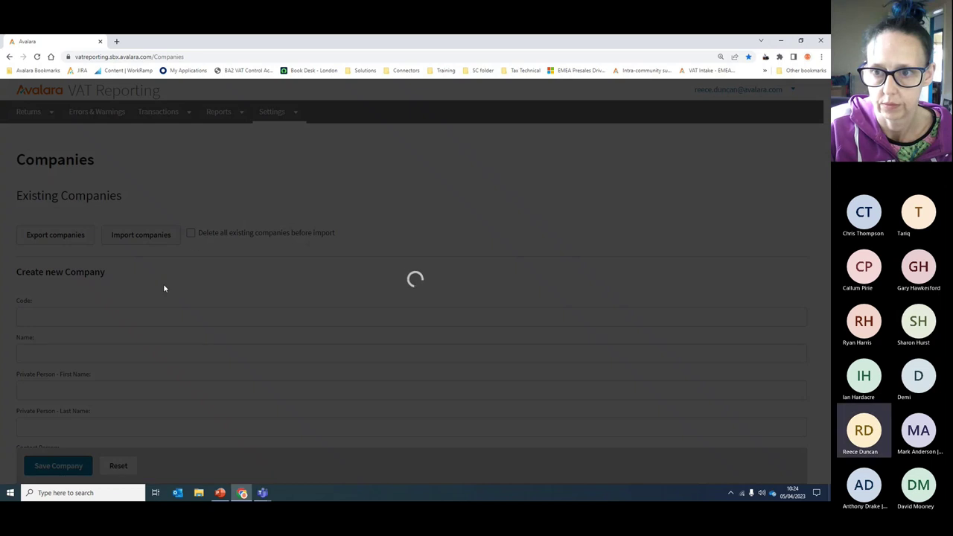
{"action": "scroll", "coordinate": [419, 243], "scroll_direction": "down", "scroll_amount": 3}
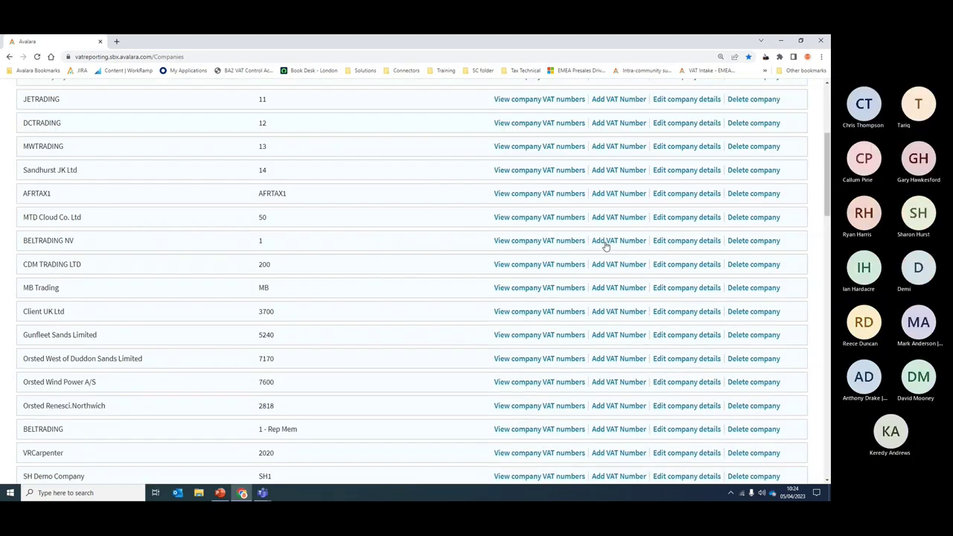
{"action": "left_click", "coordinate": [529, 265]}
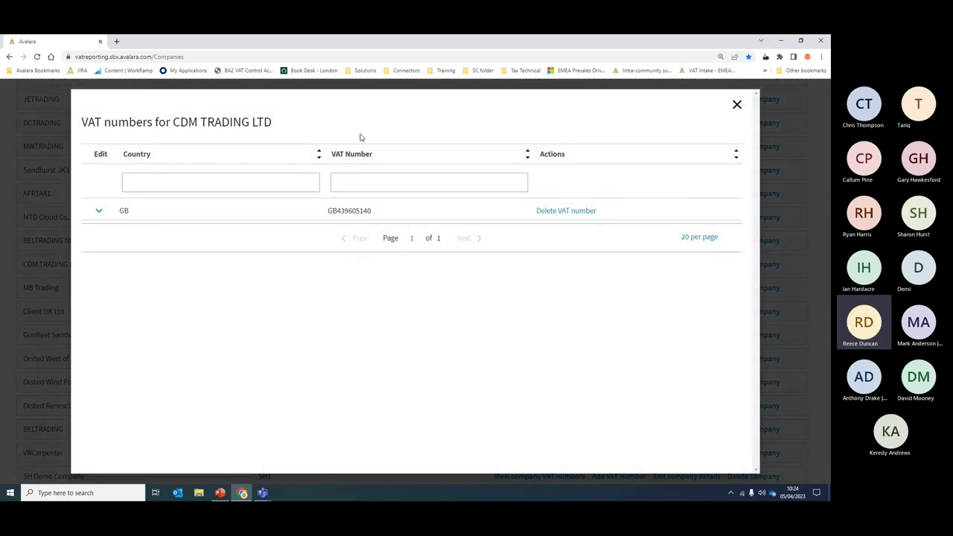
{"action": "left_click", "coordinate": [737, 104]}
Go to the second page of existing companies and review the VAT numbers registered for Reece Ltd.
{"action": "scroll", "coordinate": [426, 213], "scroll_direction": "down", "scroll_amount": 3}
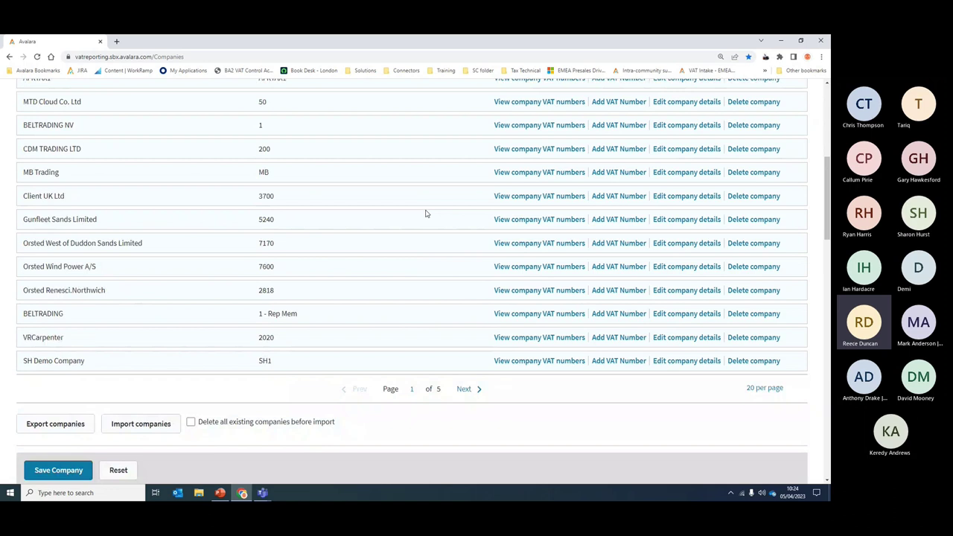
{"action": "left_click", "coordinate": [462, 389]}
{"action": "scroll", "coordinate": [366, 264], "scroll_direction": "up", "scroll_amount": 2}
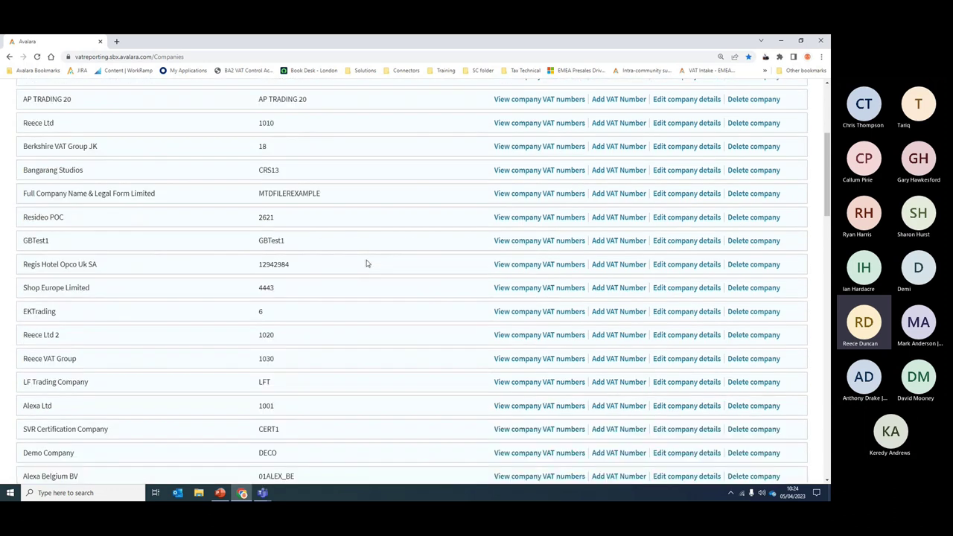
{"action": "scroll", "coordinate": [337, 251], "scroll_direction": "up", "scroll_amount": 3}
{"action": "left_click", "coordinate": [520, 239]}
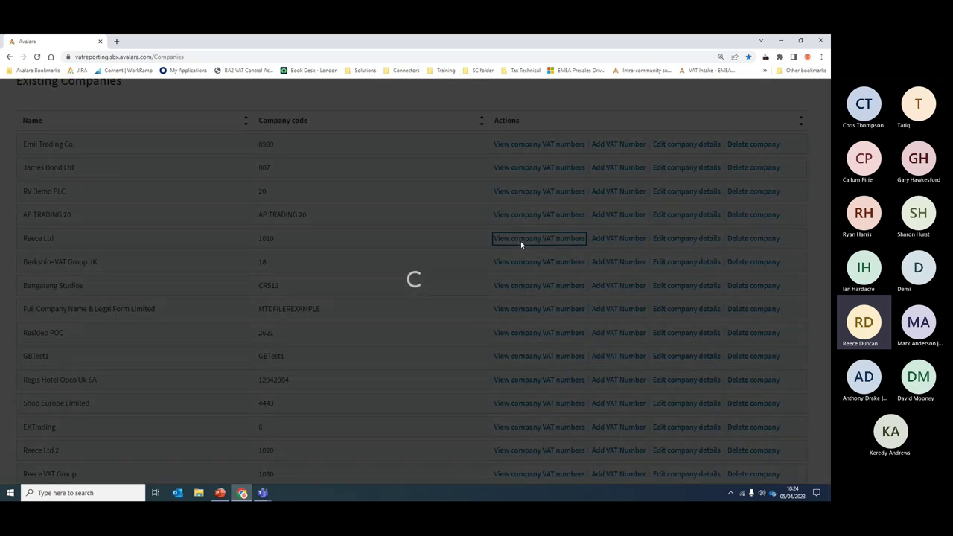
{"action": "scroll", "coordinate": [341, 256], "scroll_direction": "down", "scroll_amount": 5}
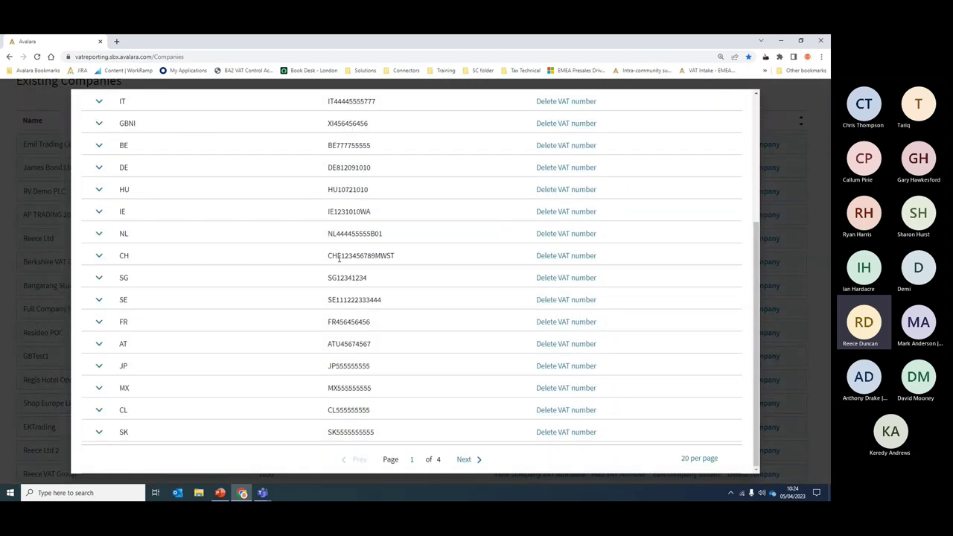
{"action": "scroll", "coordinate": [339, 258], "scroll_direction": "up", "scroll_amount": 5}
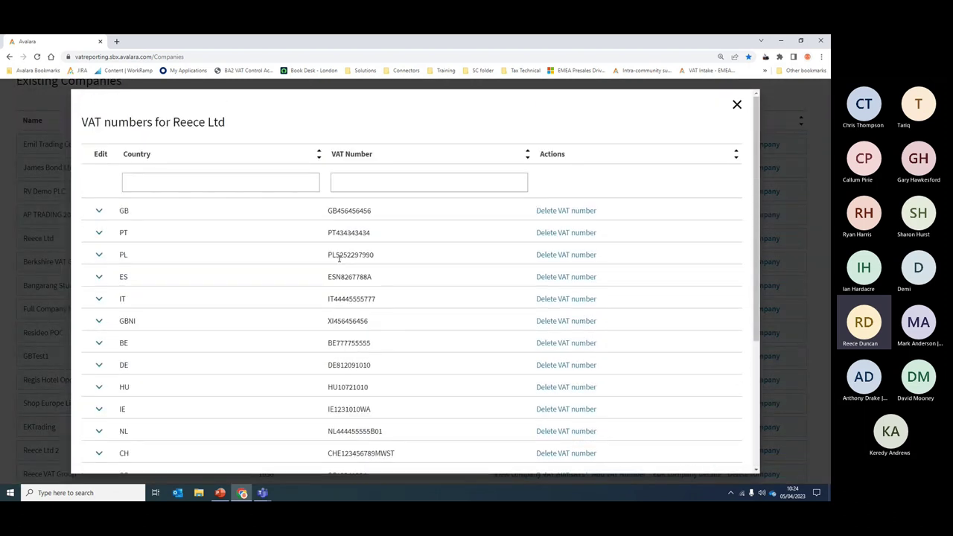
{"action": "left_click", "coordinate": [737, 105]}
Open the VAT code mappings and examine the details of Reece Ltd's first GB VAT code A1.
{"action": "scroll", "coordinate": [566, 143], "scroll_direction": "up", "scroll_amount": 2}
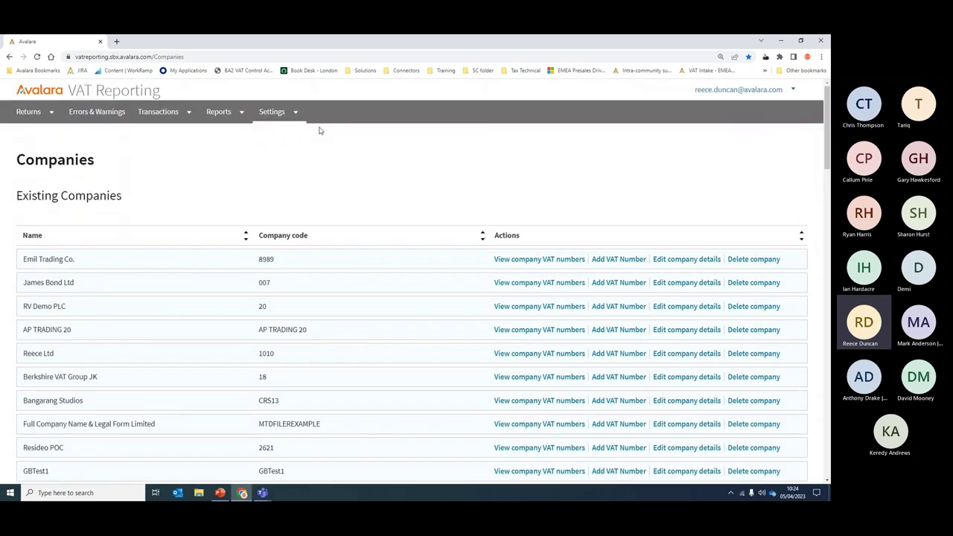
{"action": "left_click", "coordinate": [277, 112]}
{"action": "left_click", "coordinate": [286, 209]}
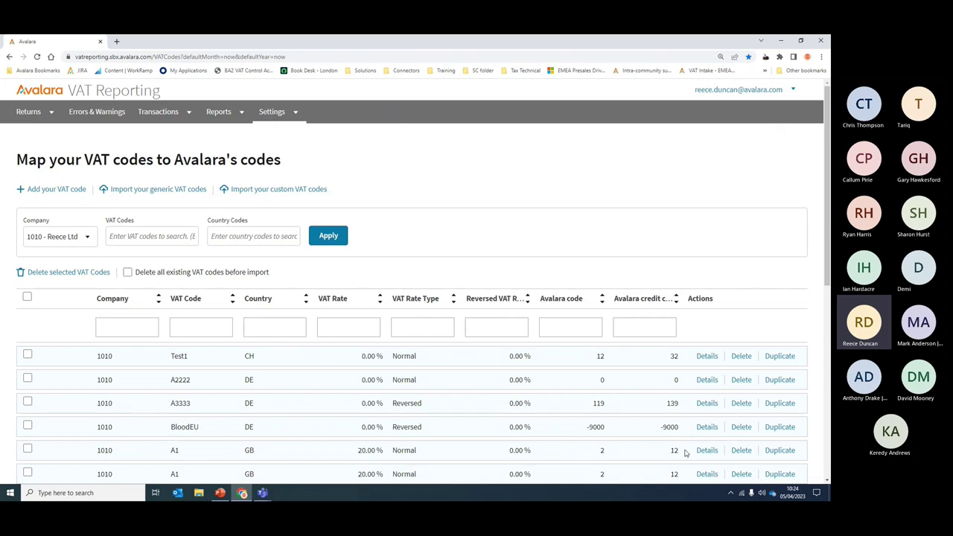
{"action": "scroll", "coordinate": [607, 439], "scroll_direction": "down", "scroll_amount": 2}
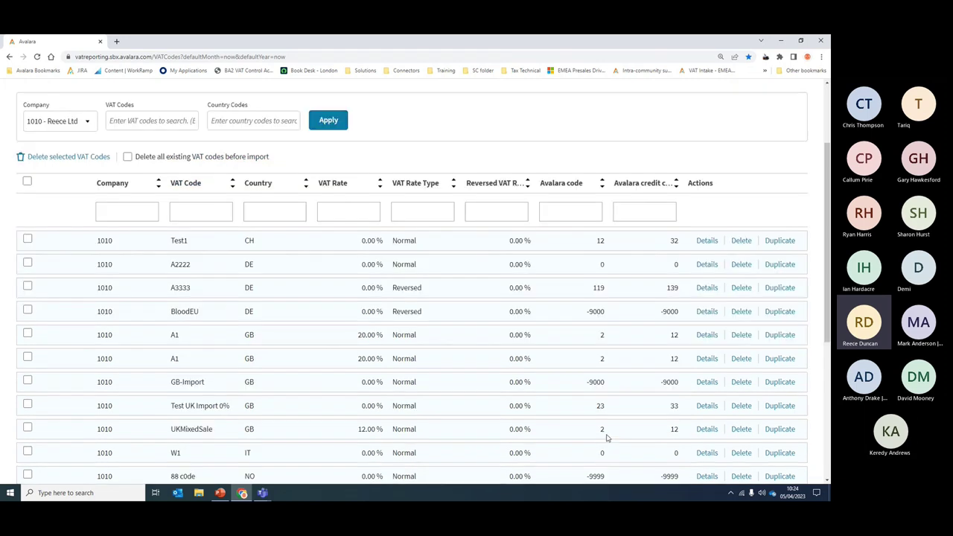
{"action": "left_click", "coordinate": [704, 335]}
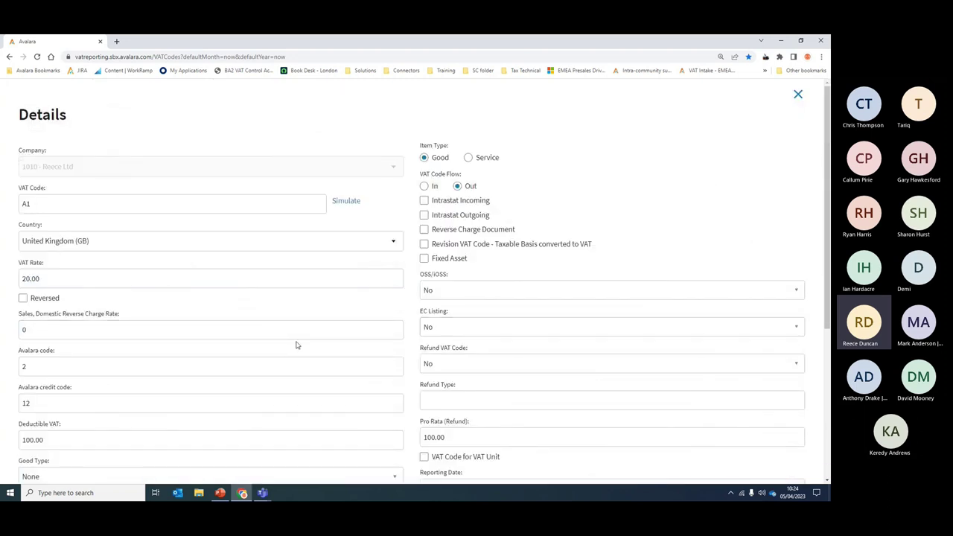
{"action": "scroll", "coordinate": [296, 345], "scroll_direction": "down", "scroll_amount": 2}
{"action": "scroll", "coordinate": [296, 345], "scroll_direction": "up", "scroll_amount": 2}
{"action": "scroll", "coordinate": [286, 351], "scroll_direction": "down", "scroll_amount": 4}
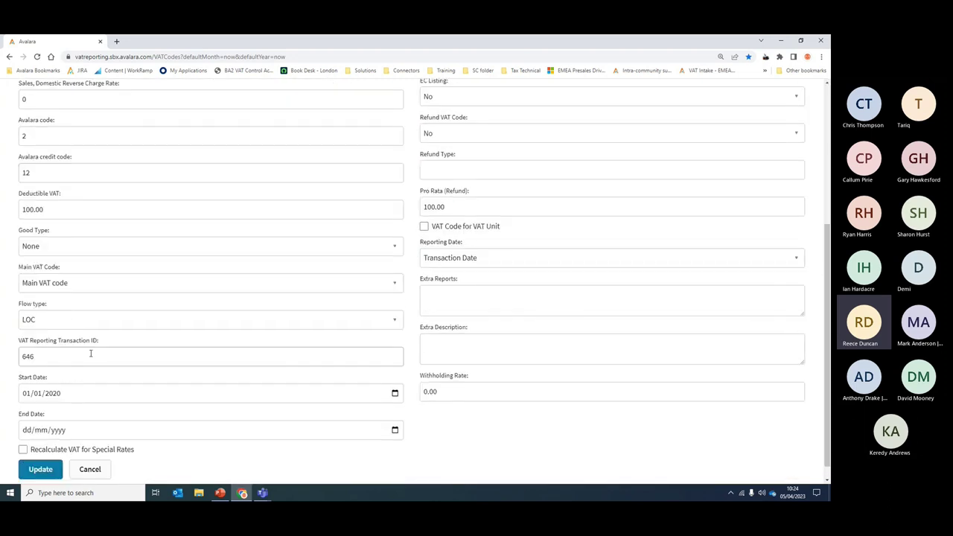
{"action": "scroll", "coordinate": [160, 304], "scroll_direction": "up", "scroll_amount": 2}
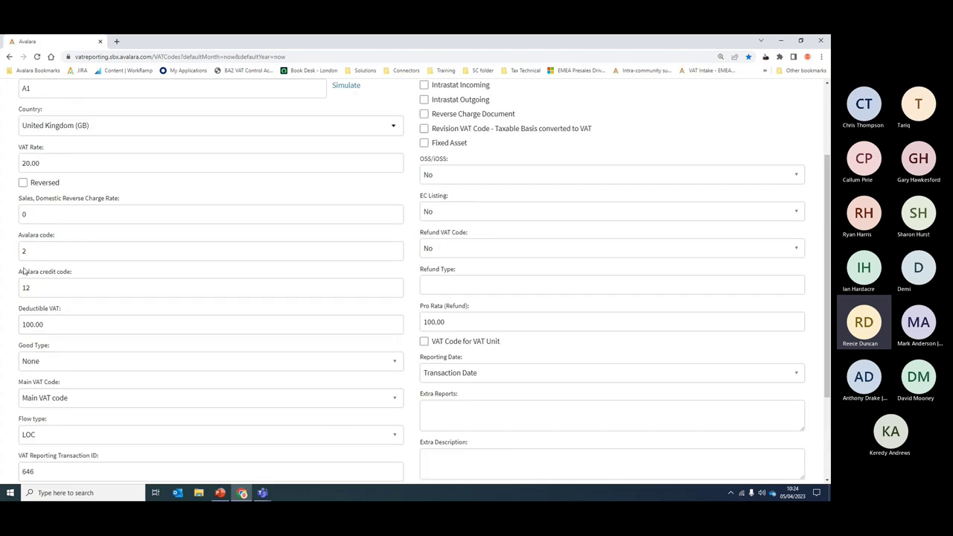
{"action": "scroll", "coordinate": [223, 290], "scroll_direction": "up", "scroll_amount": 2}
Simulate VAT code A1, review its invoice and credit reporting results, and close the simulator and code details.
{"action": "left_click", "coordinate": [347, 201]}
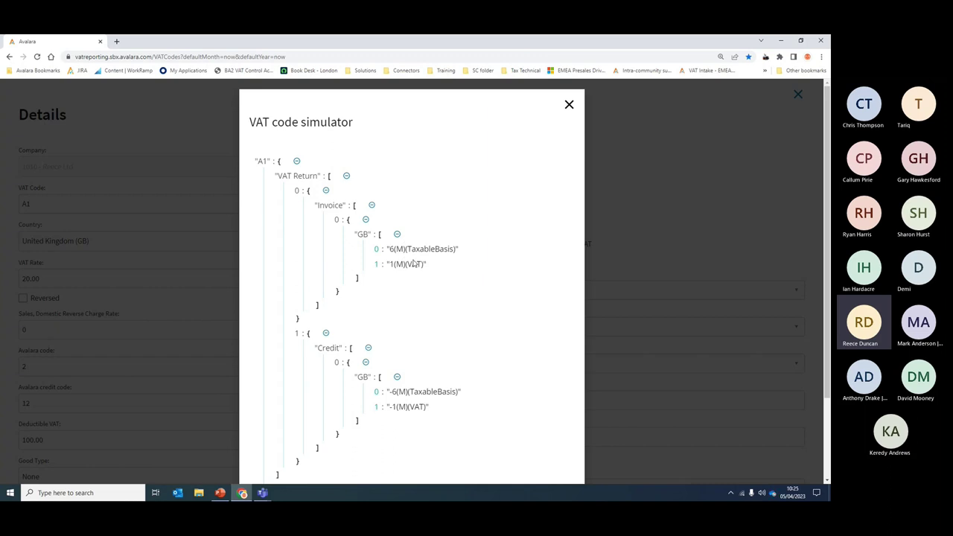
{"action": "scroll", "coordinate": [430, 301], "scroll_direction": "down", "scroll_amount": 2}
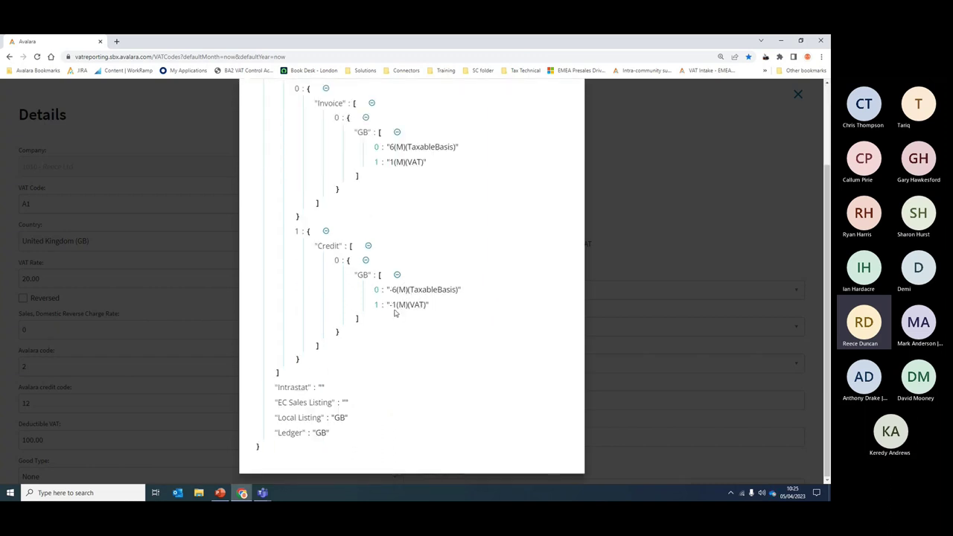
{"action": "scroll", "coordinate": [476, 324], "scroll_direction": "up", "scroll_amount": 2}
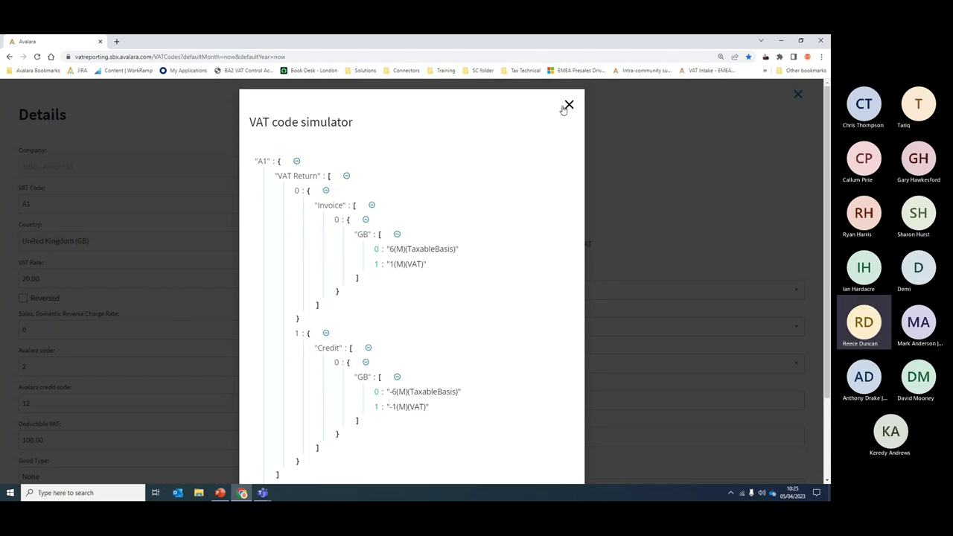
{"action": "left_click", "coordinate": [568, 105]}
{"action": "left_click", "coordinate": [796, 96]}
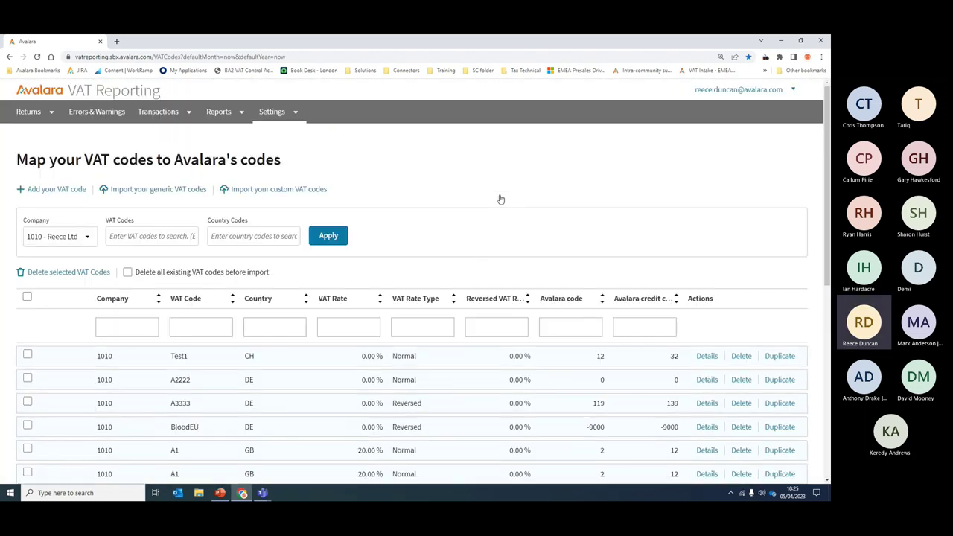
Open the page for importing transactions and return to the list of processed documents.
{"action": "left_click", "coordinate": [277, 112]}
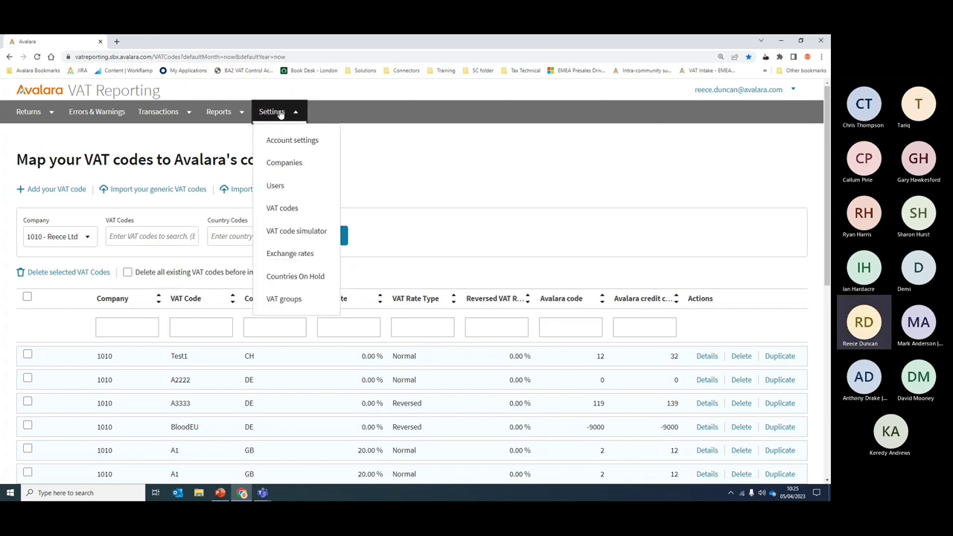
{"action": "left_click", "coordinate": [283, 113]}
{"action": "left_click", "coordinate": [165, 119]}
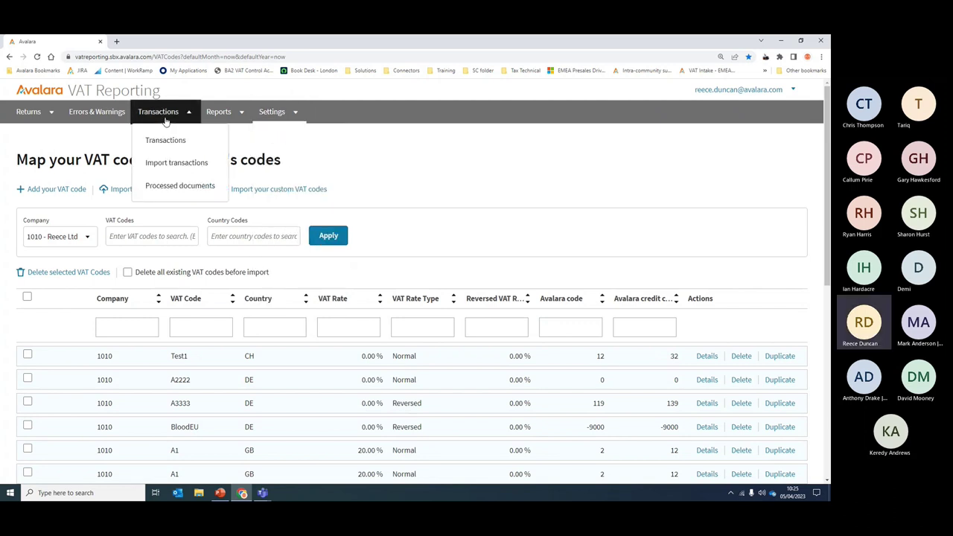
{"action": "left_click", "coordinate": [174, 170]}
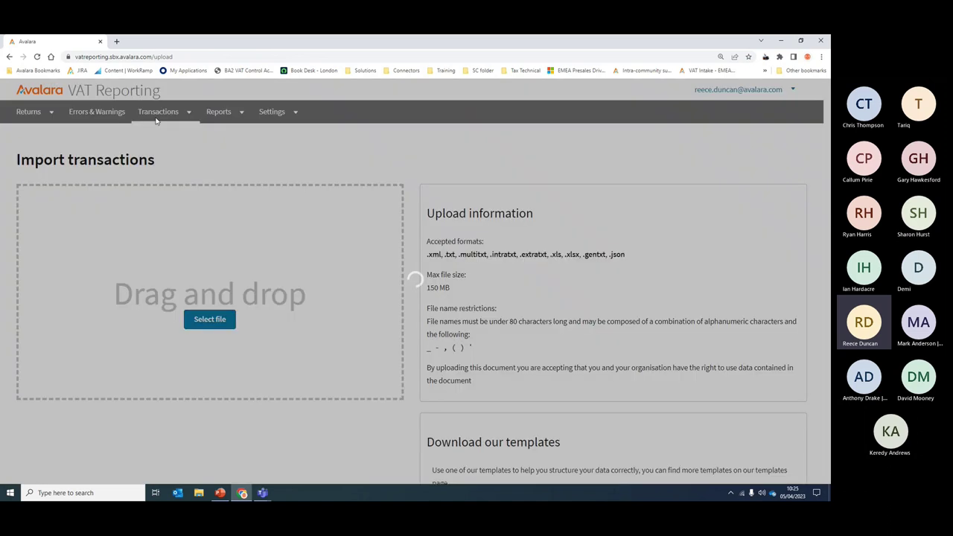
{"action": "left_click", "coordinate": [157, 118]}
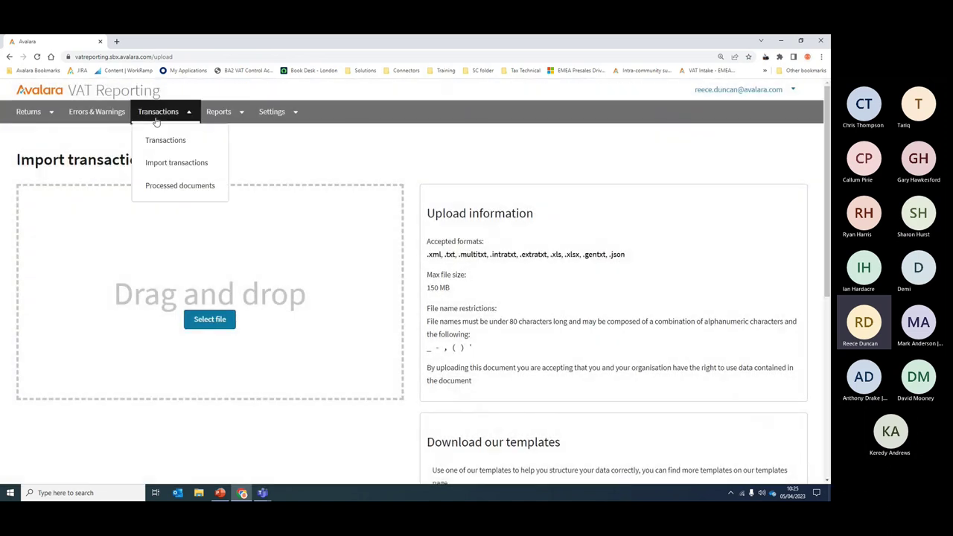
{"action": "left_click", "coordinate": [172, 187]}
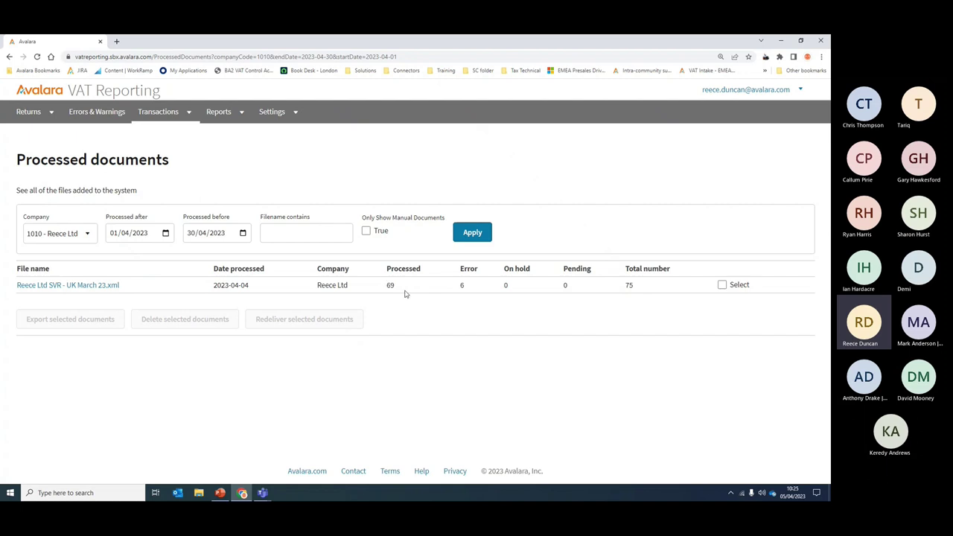
Open the document details of "Reece Ltd SVR - UK March 23.xml" and review its list of invoices, including those in error.
{"action": "double_click", "coordinate": [463, 290]}
{"action": "left_click", "coordinate": [40, 291]}
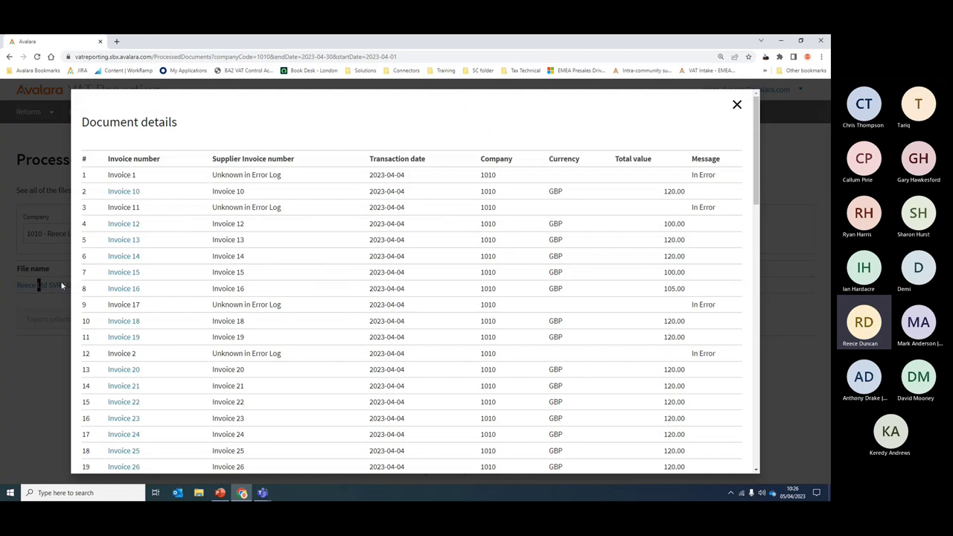
{"action": "scroll", "coordinate": [291, 304], "scroll_direction": "down", "scroll_amount": 8}
{"action": "scroll", "coordinate": [275, 307], "scroll_direction": "down", "scroll_amount": 5}
{"action": "scroll", "coordinate": [249, 362], "scroll_direction": "up", "scroll_amount": 13}
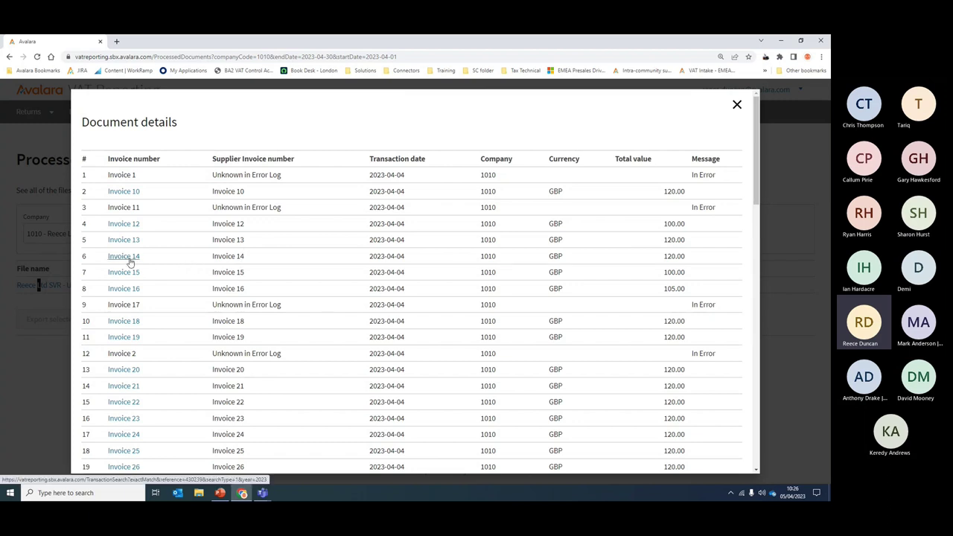
{"action": "left_click_drag", "start_coordinate": [259, 304], "coordinate": [272, 305]}
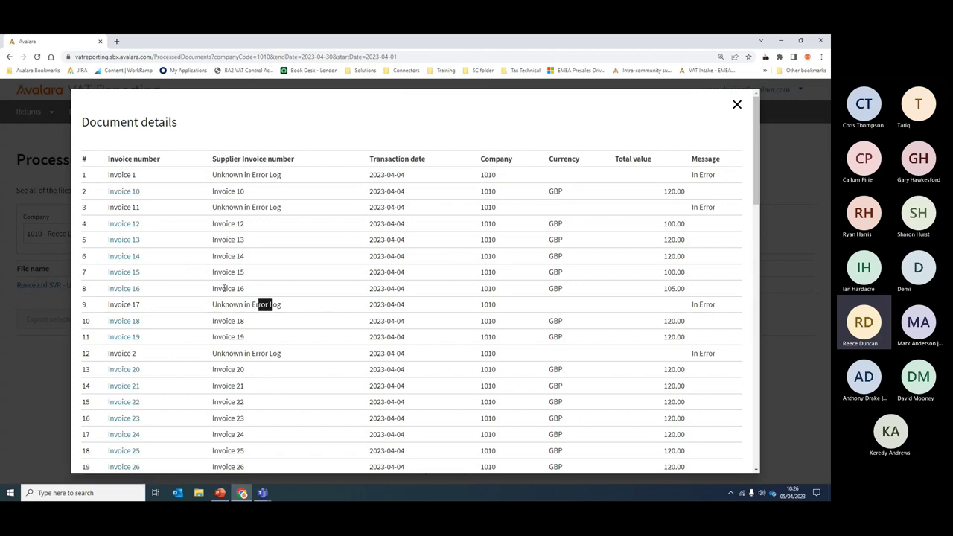
Open Invoice 13's transaction and examine its supplier, customer, document details, totals and invoice line's VAT code and transaction ID.
{"action": "left_click", "coordinate": [128, 239]}
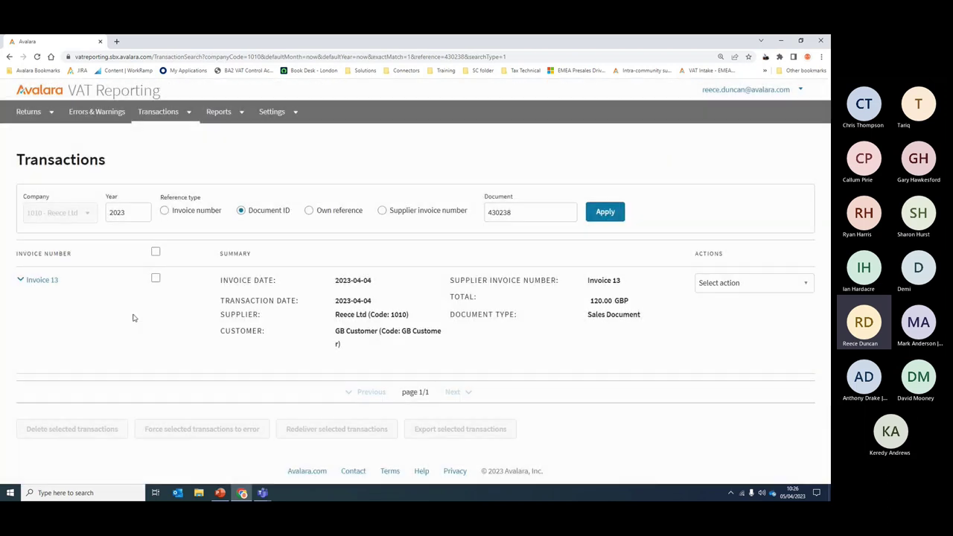
{"action": "left_click", "coordinate": [22, 280]}
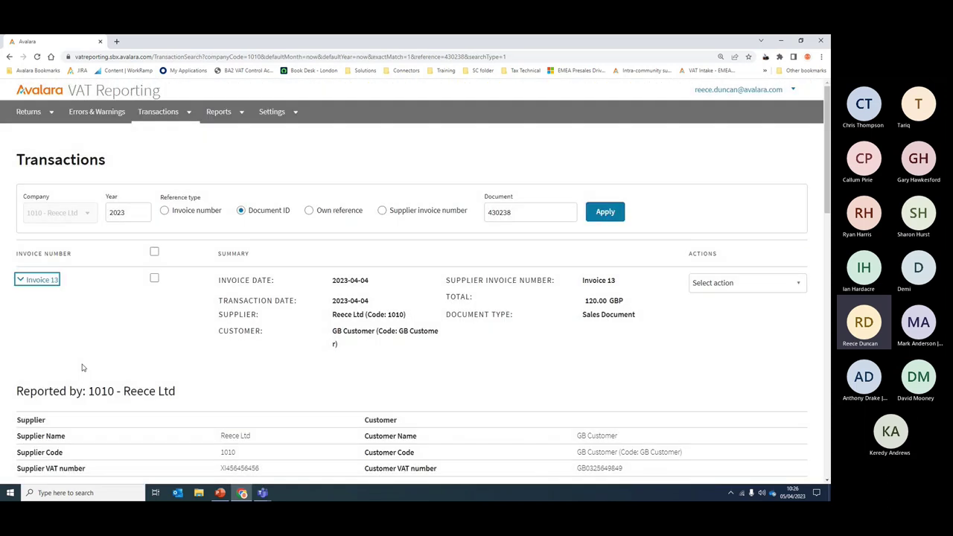
{"action": "scroll", "coordinate": [83, 368], "scroll_direction": "down", "scroll_amount": 3}
{"action": "scroll", "coordinate": [141, 364], "scroll_direction": "down", "scroll_amount": 3}
{"action": "scroll", "coordinate": [179, 376], "scroll_direction": "up", "scroll_amount": 3}
{"action": "scroll", "coordinate": [300, 189], "scroll_direction": "down", "scroll_amount": 1}
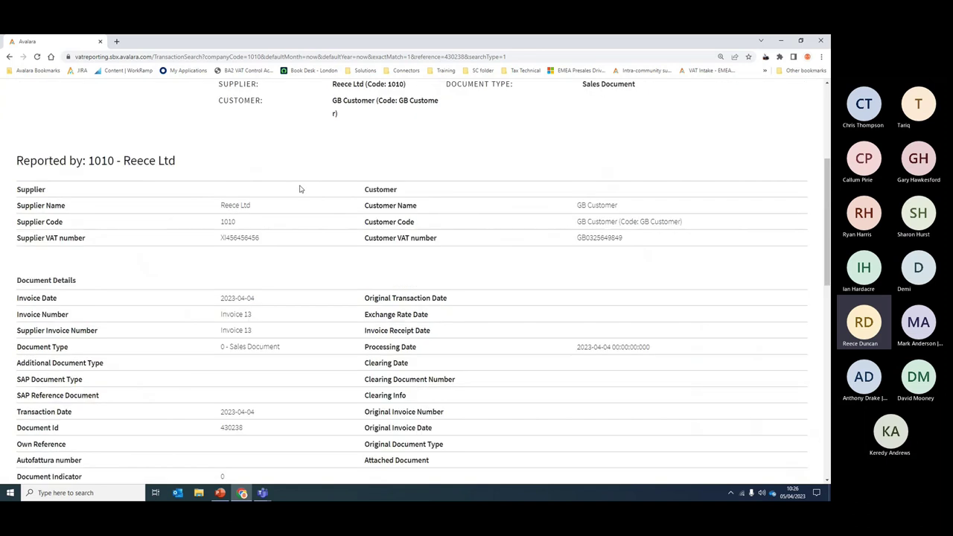
{"action": "scroll", "coordinate": [496, 268], "scroll_direction": "down", "scroll_amount": 5}
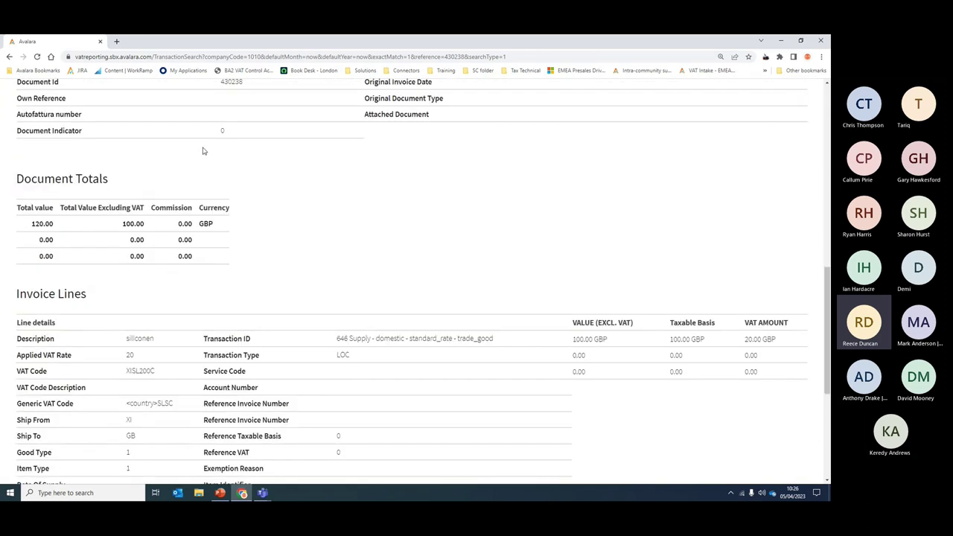
{"action": "scroll", "coordinate": [258, 217], "scroll_direction": "down", "scroll_amount": 3}
{"action": "scroll", "coordinate": [417, 231], "scroll_direction": "up", "scroll_amount": 2}
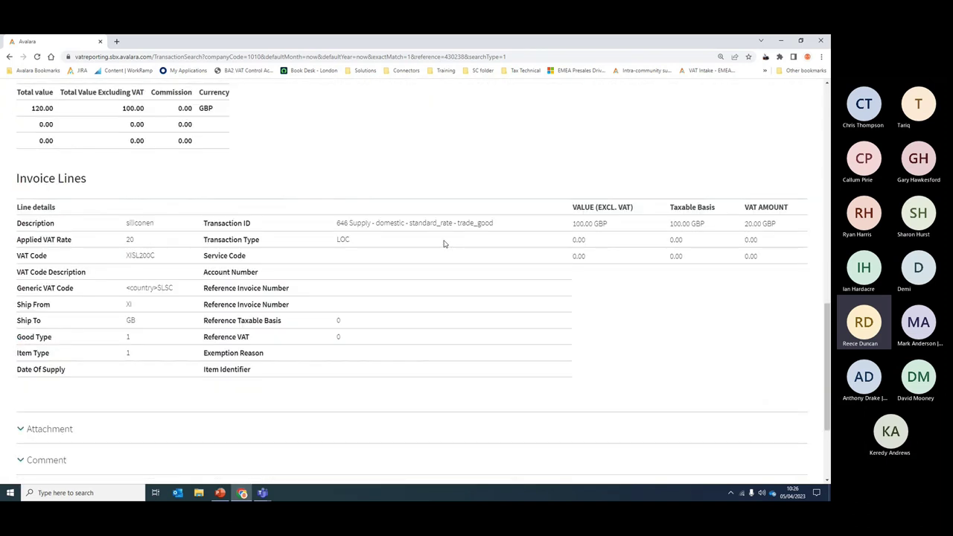
{"action": "left_click_drag", "start_coordinate": [157, 257], "coordinate": [73, 255]}
{"action": "left_click_drag", "start_coordinate": [524, 222], "coordinate": [336, 223]}
Expand Invoice 13's additional document data, attachment and comment sections, and review the booking information and VAT return boxes.
{"action": "scroll", "coordinate": [89, 312], "scroll_direction": "down", "scroll_amount": 2}
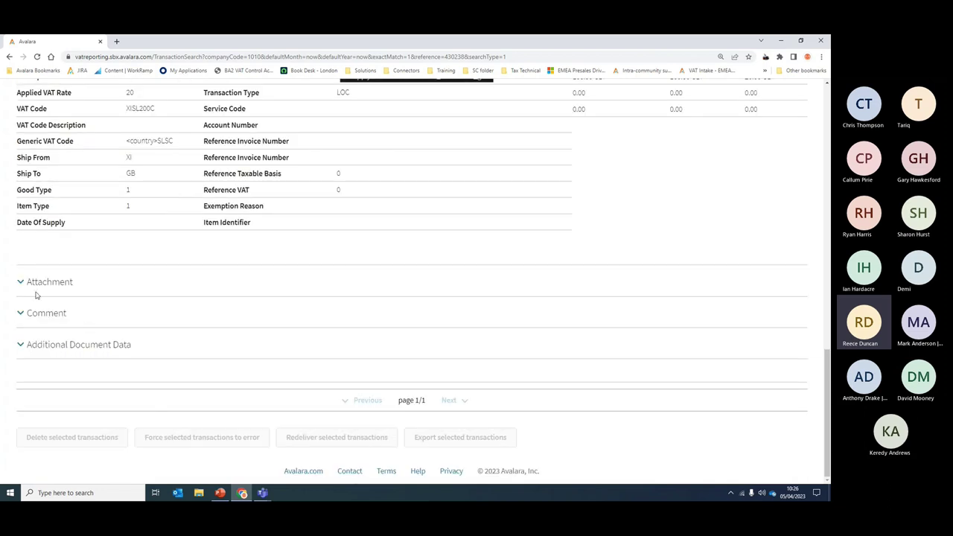
{"action": "left_click", "coordinate": [27, 348]}
{"action": "scroll", "coordinate": [210, 337], "scroll_direction": "down", "scroll_amount": 1}
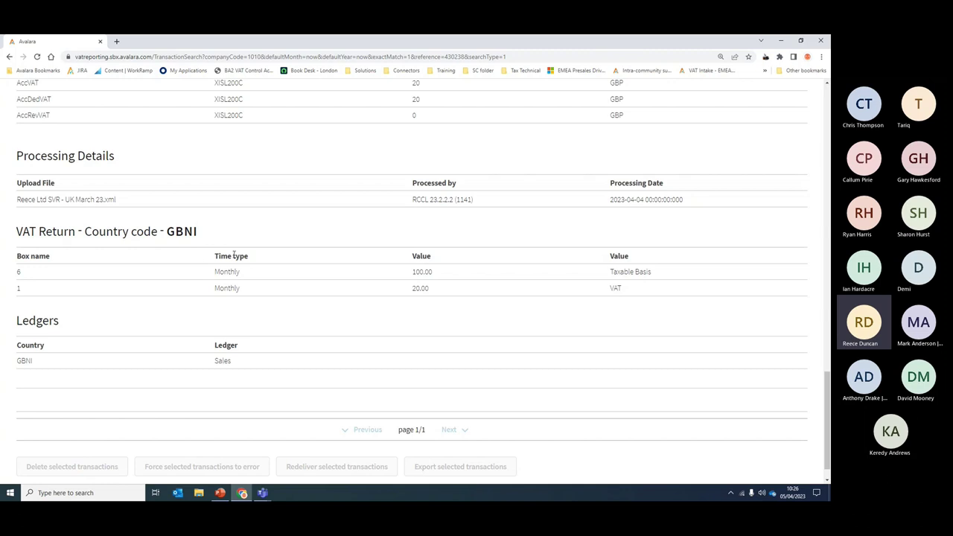
{"action": "scroll", "coordinate": [263, 255], "scroll_direction": "up", "scroll_amount": 5}
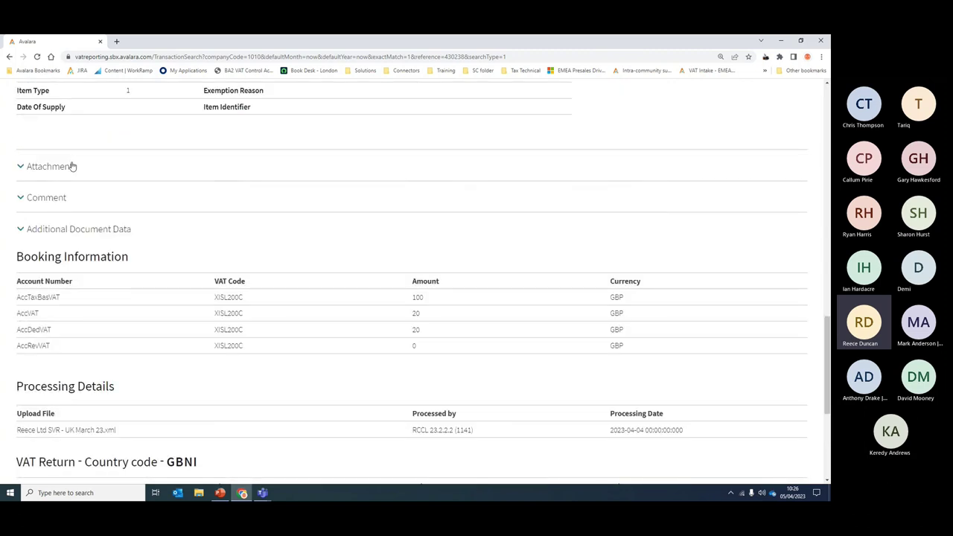
{"action": "left_click", "coordinate": [70, 166]}
{"action": "left_click", "coordinate": [24, 287]}
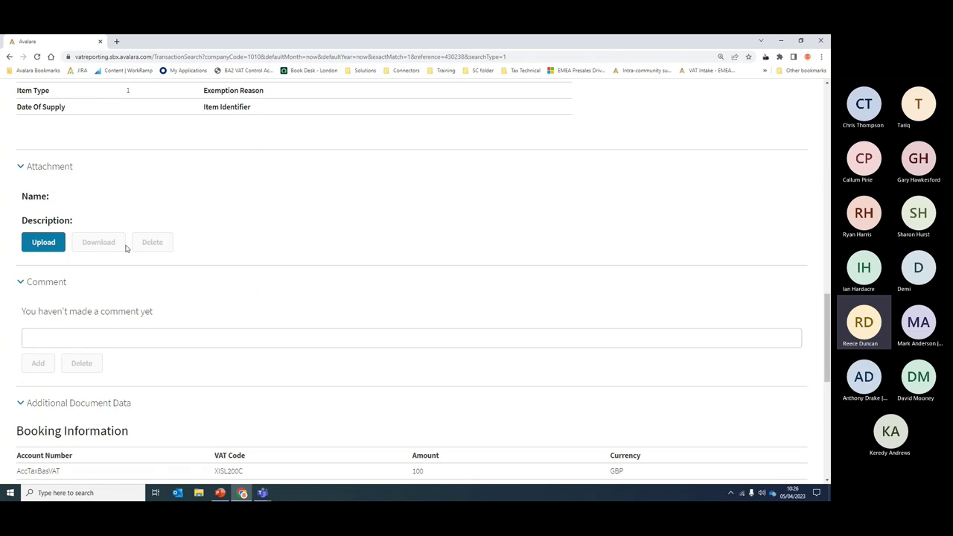
Check which actions are available for Invoice 13, and return to the list of processed documents.
{"action": "scroll", "coordinate": [273, 368], "scroll_direction": "up", "scroll_amount": 15}
{"action": "scroll", "coordinate": [265, 372], "scroll_direction": "up", "scroll_amount": 2}
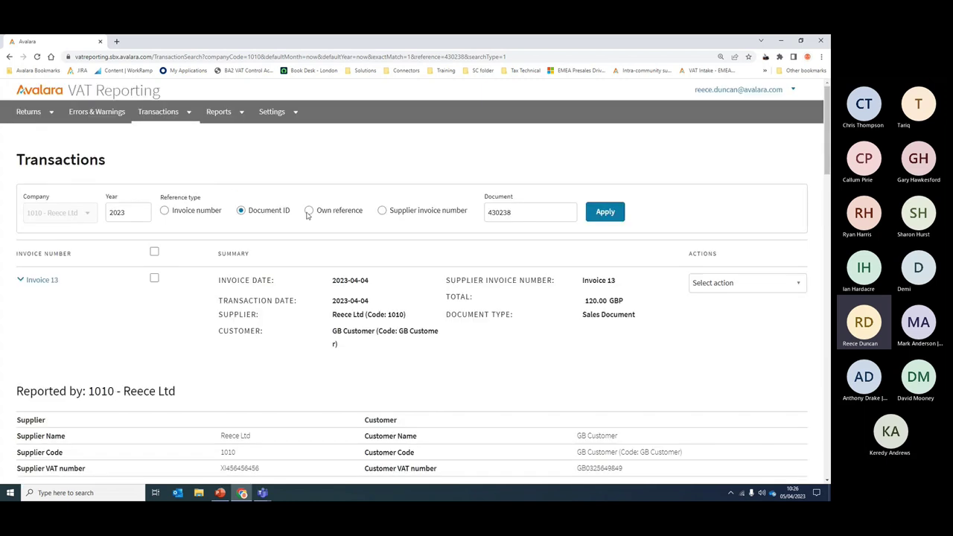
{"action": "left_click", "coordinate": [743, 283]}
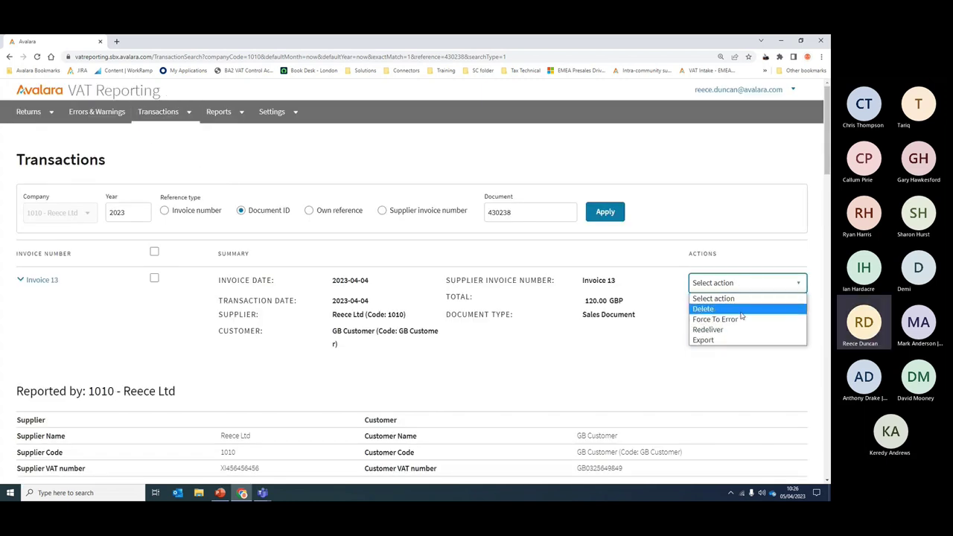
{"action": "left_click", "coordinate": [658, 315]}
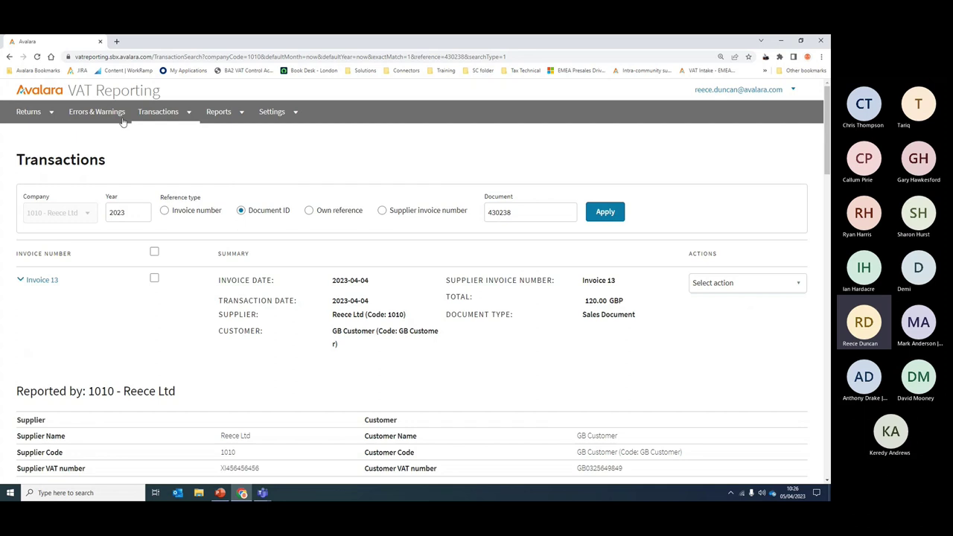
{"action": "mouse_move", "coordinate": [158, 112]}
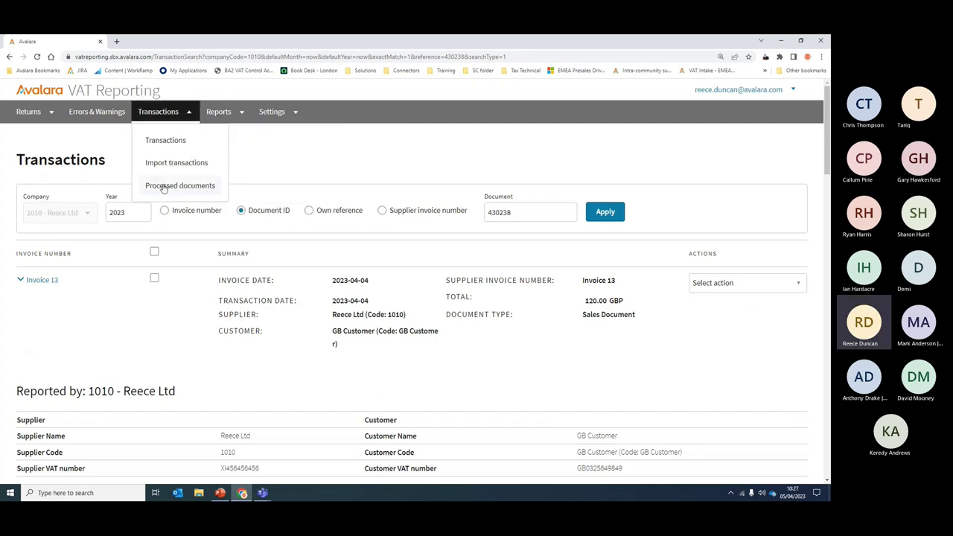
{"action": "left_click", "coordinate": [163, 186]}
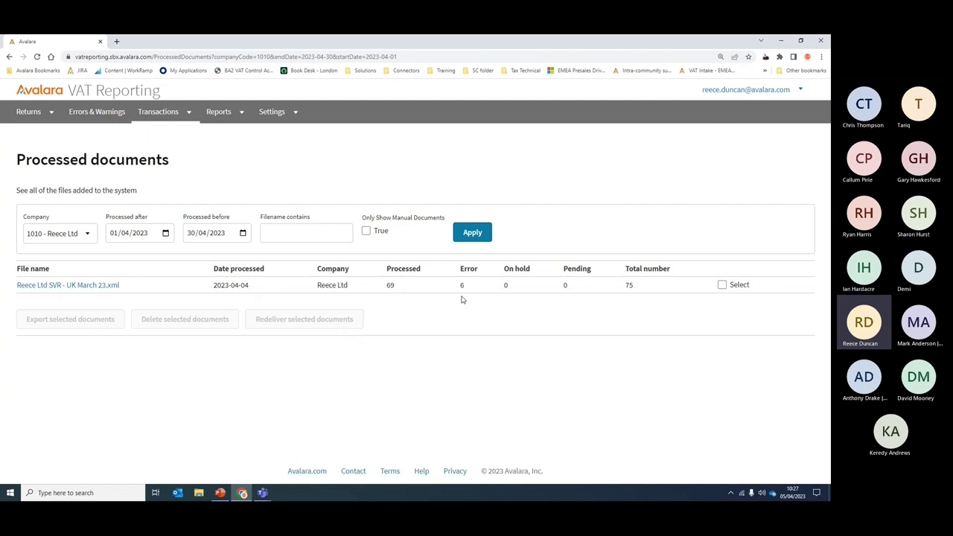
Go to the errors and warnings, expand the "Invoice Line 1" error and open the details of Invoice 11 for resolving.
{"action": "left_click", "coordinate": [110, 119]}
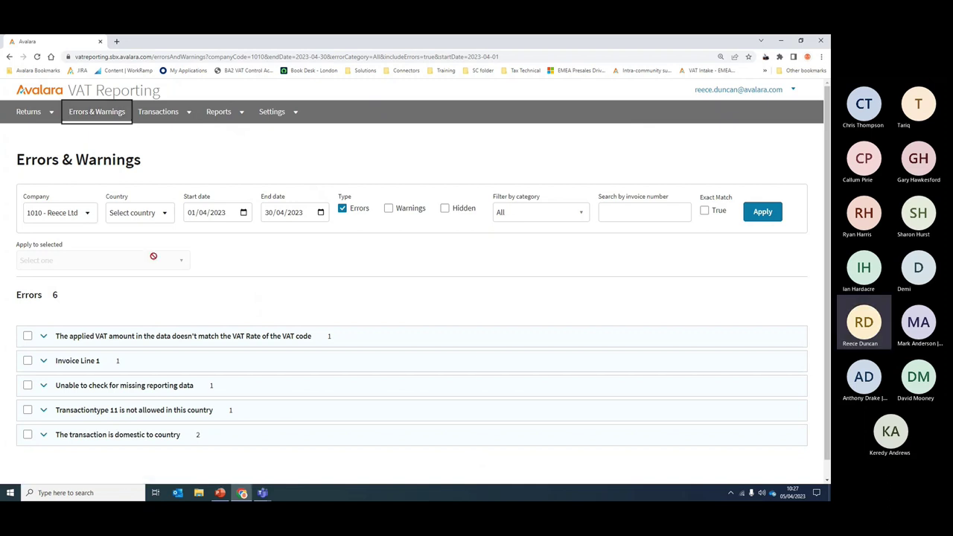
{"action": "scroll", "coordinate": [154, 256], "scroll_direction": "down", "scroll_amount": 1}
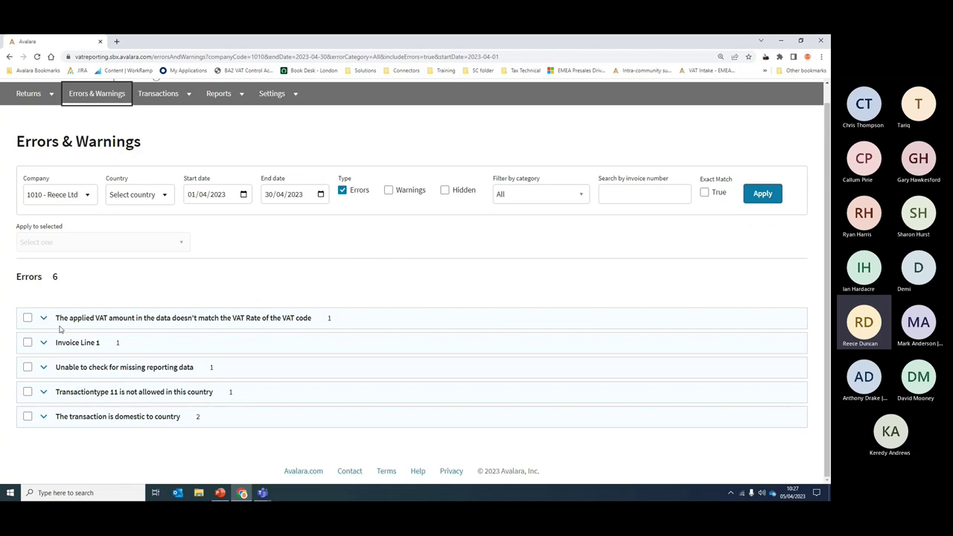
{"action": "left_click", "coordinate": [43, 343]}
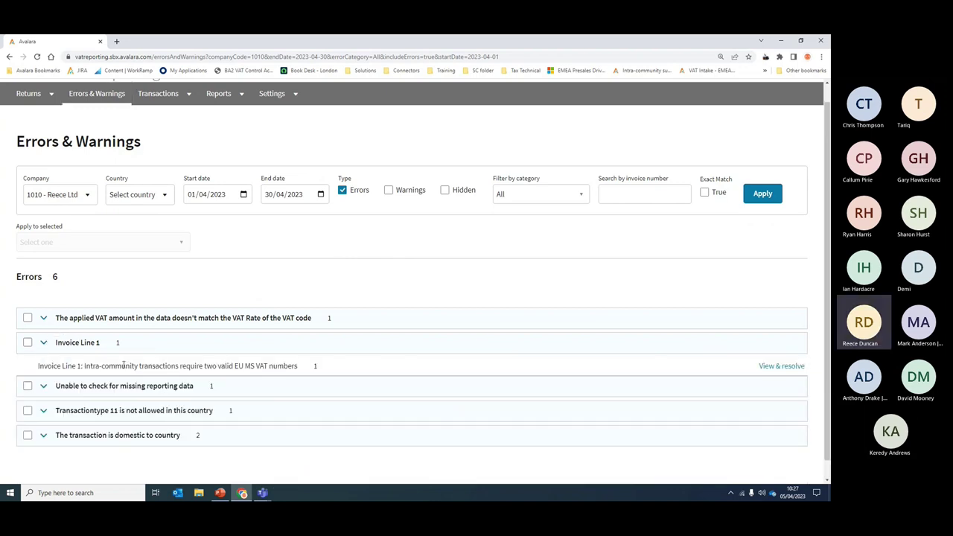
{"action": "left_click", "coordinate": [766, 372]}
{"action": "left_click", "coordinate": [778, 366]}
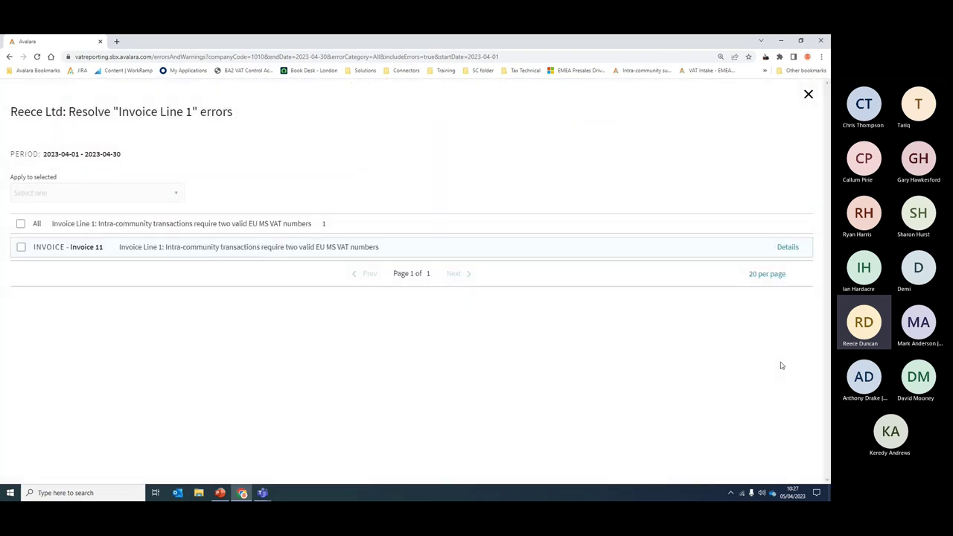
{"action": "left_click", "coordinate": [788, 247]}
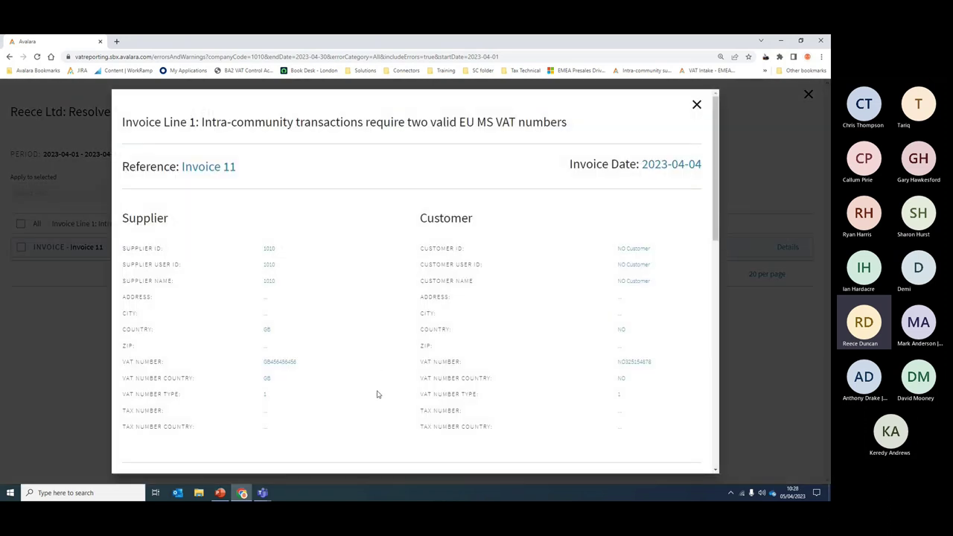
Enlarge the page and examine Invoice 11's supplier and customer VAT data, document totals and invoice line.
{"action": "key", "text": "ctrl+plus"}
{"action": "key", "text": "ctrl+plus"}
{"action": "key", "text": "ctrl+plus"}
{"action": "scroll", "coordinate": [376, 366], "scroll_direction": "down", "scroll_amount": 3}
{"action": "scroll", "coordinate": [378, 364], "scroll_direction": "up", "scroll_amount": 3}
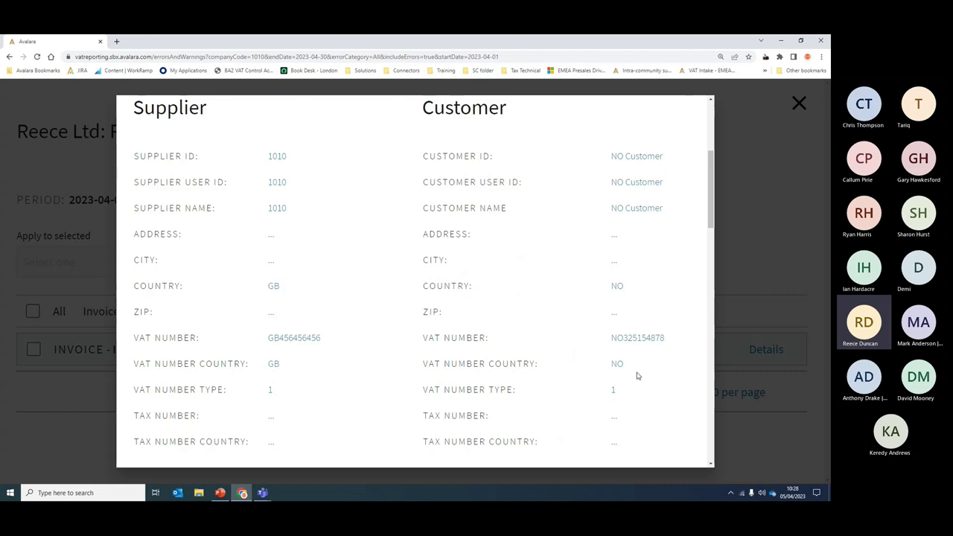
{"action": "scroll", "coordinate": [521, 327], "scroll_direction": "down", "scroll_amount": 10}
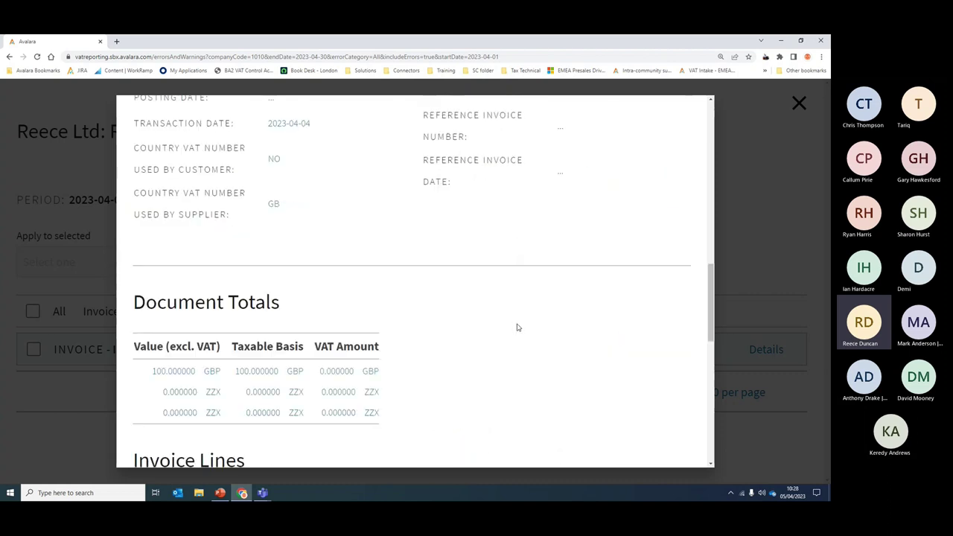
{"action": "scroll", "coordinate": [517, 328], "scroll_direction": "down", "scroll_amount": 2}
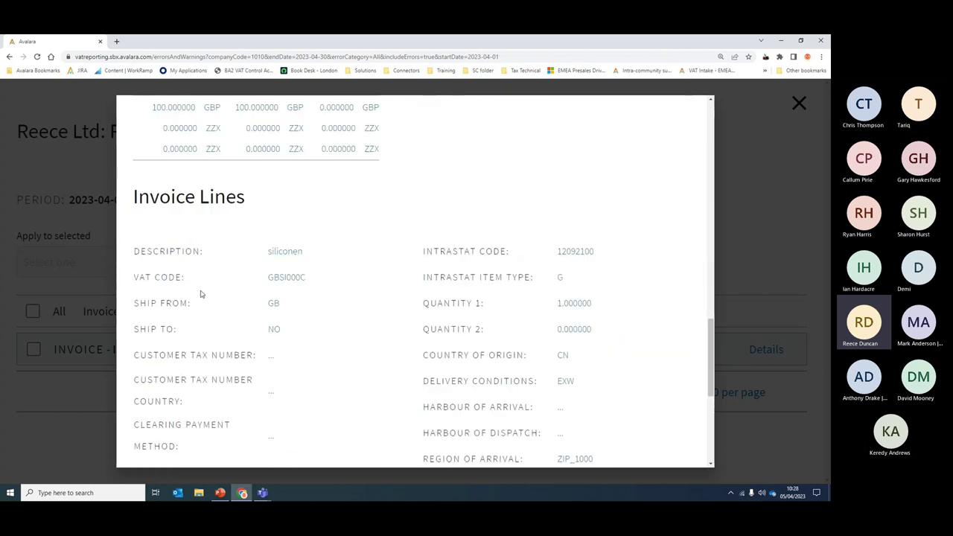
Change the VAT code on Invoice 11's line to GBSE000C and submit the corrected invoice.
{"action": "double_click", "coordinate": [287, 279]}
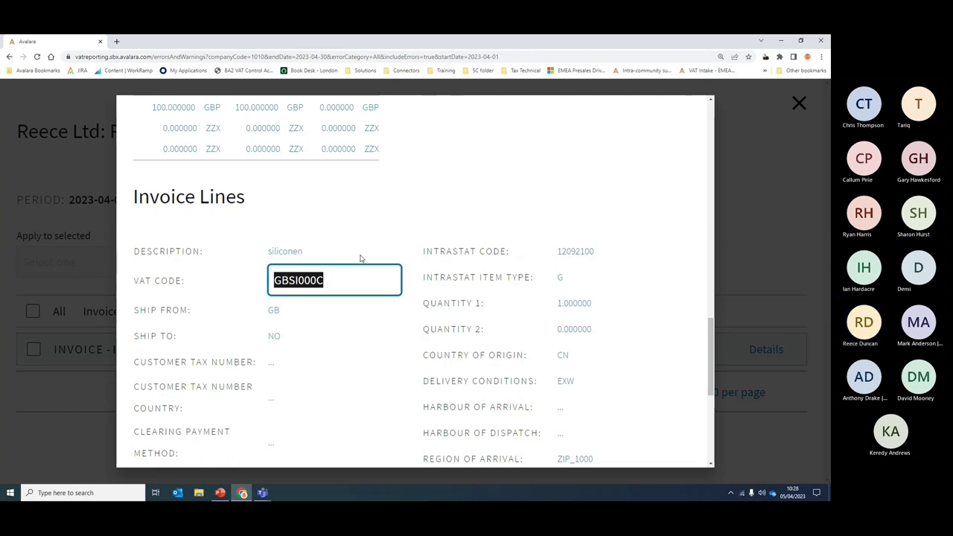
{"action": "scroll", "coordinate": [368, 243], "scroll_direction": "up", "scroll_amount": 3}
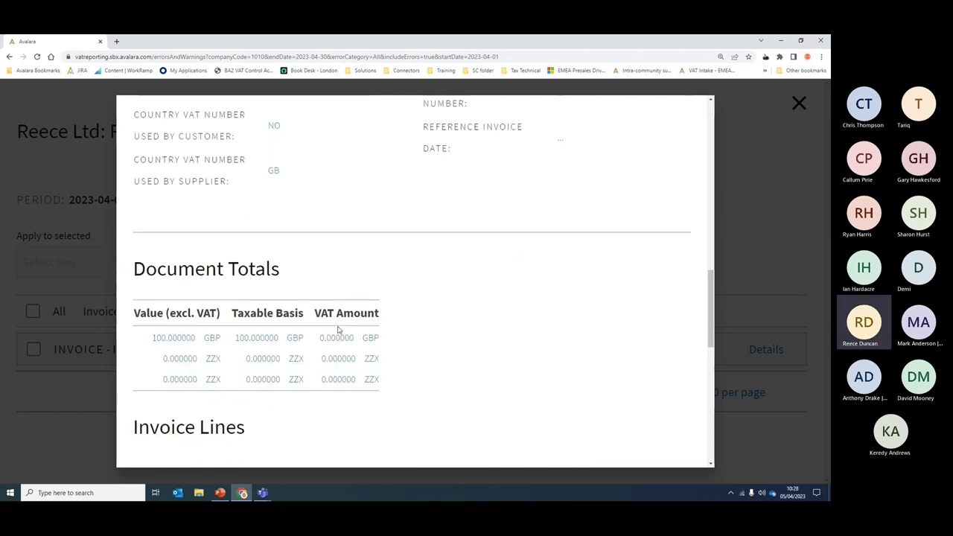
{"action": "scroll", "coordinate": [324, 299], "scroll_direction": "down", "scroll_amount": 2}
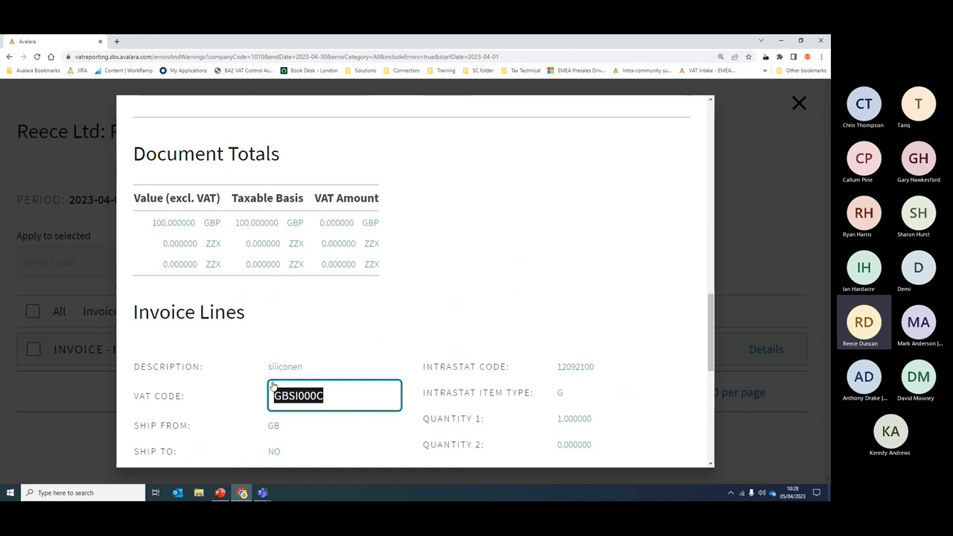
{"action": "left_click", "coordinate": [296, 395]}
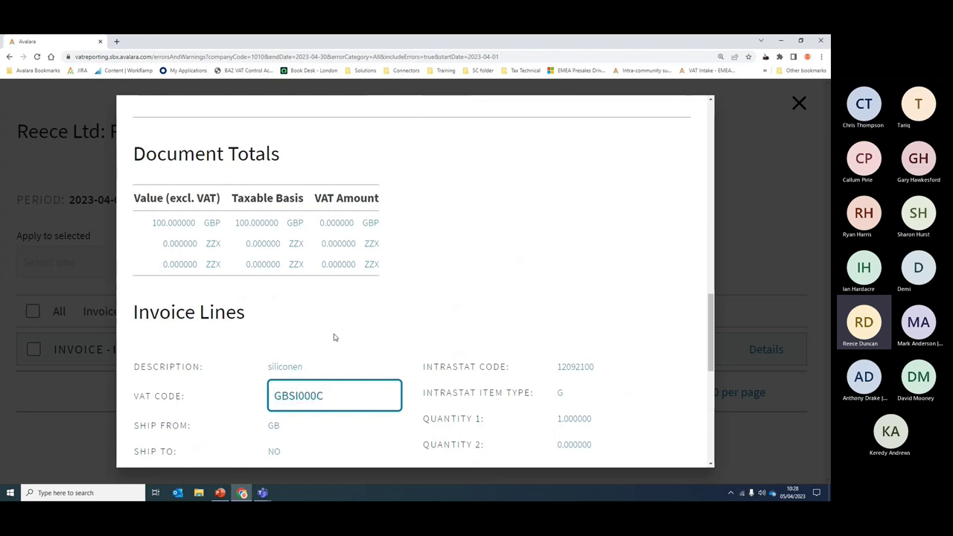
{"action": "key", "text": "BackSpace"}
{"action": "type", "text": "E"}
{"action": "left_click", "coordinate": [335, 338]}
{"action": "scroll", "coordinate": [371, 347], "scroll_direction": "down", "scroll_amount": 2}
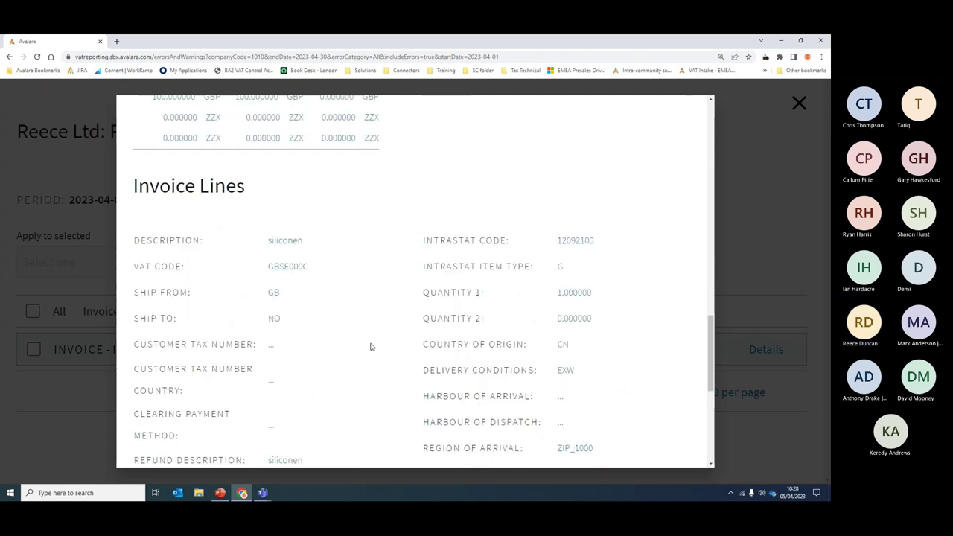
{"action": "scroll", "coordinate": [371, 346], "scroll_direction": "down", "scroll_amount": 5}
{"action": "left_click", "coordinate": [215, 439]}
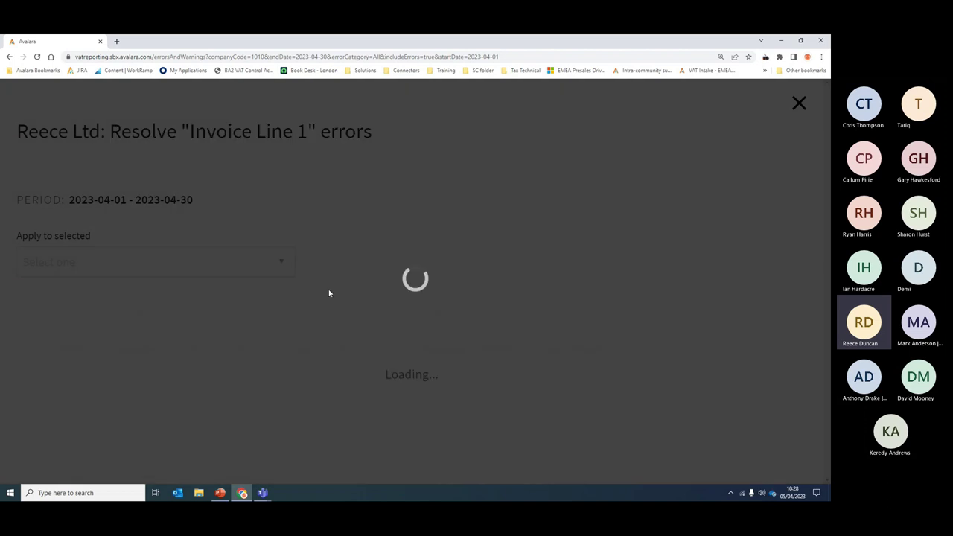
Expand the error about the applied VAT amount not matching the VAT rate and open the details of Invoice 17.
{"action": "key", "text": "ctrl+plus"}
{"action": "key", "text": "ctrl+plus"}
{"action": "key", "text": "ctrl+plus"}
{"action": "key", "text": "ctrl+plus"}
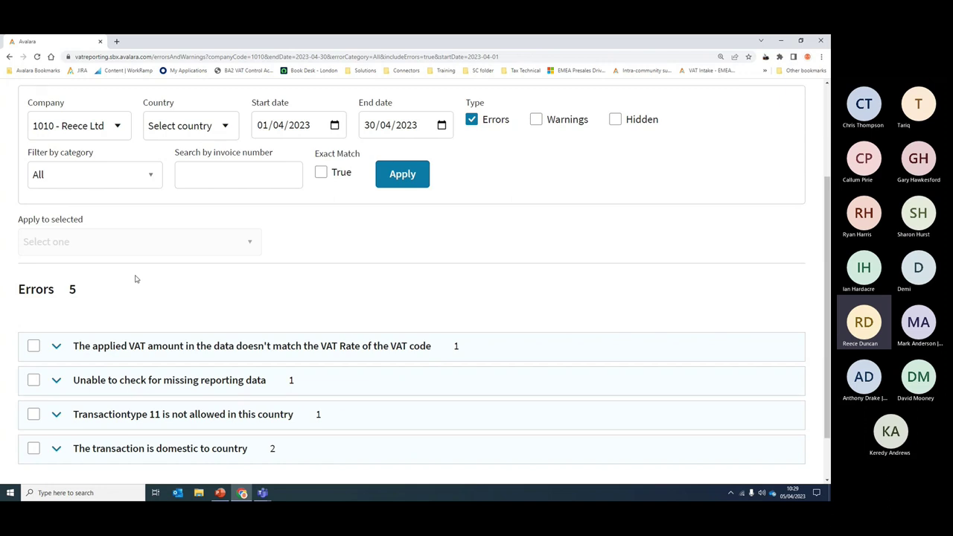
{"action": "left_click", "coordinate": [57, 346]}
{"action": "scroll", "coordinate": [313, 208], "scroll_direction": "down", "scroll_amount": 2}
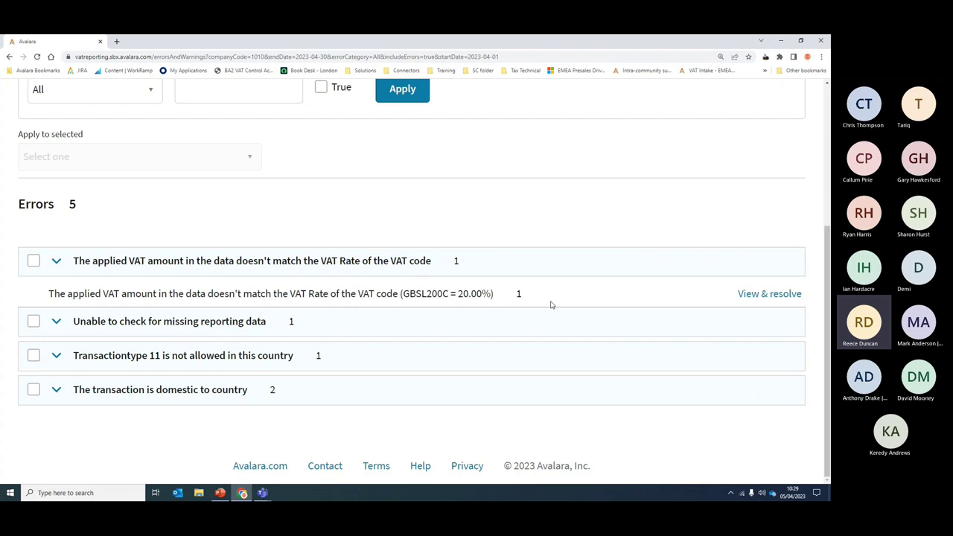
{"action": "left_click", "coordinate": [745, 294]}
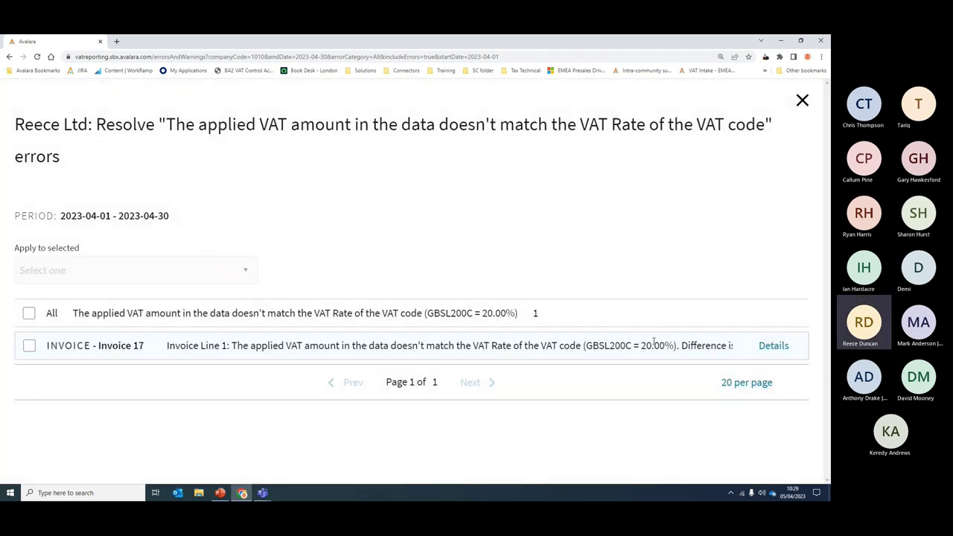
{"action": "left_click", "coordinate": [761, 347]}
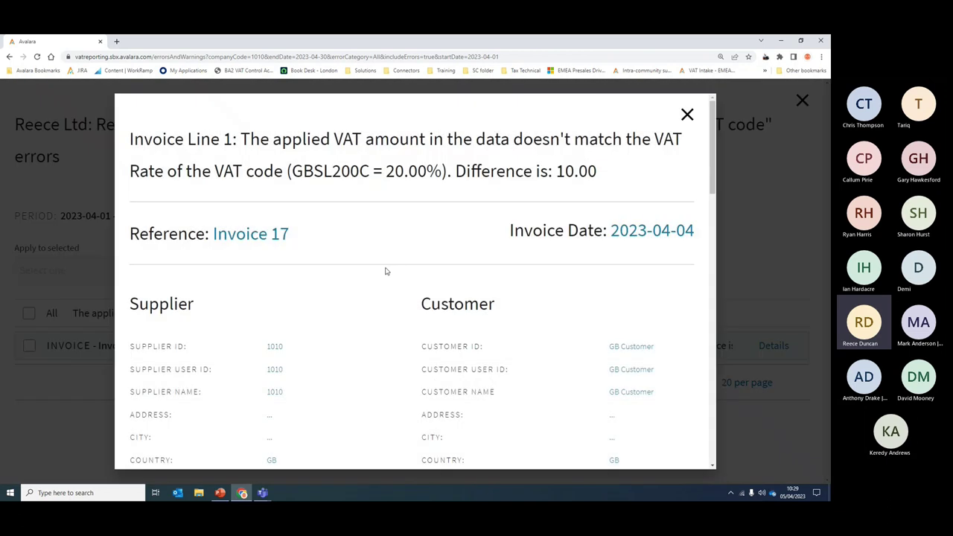
Examine Invoice 17's supplier and customer data, document totals and invoice line VAT code, and close its details.
{"action": "key", "text": "ctrl+minus"}
{"action": "key", "text": "ctrl+minus"}
{"action": "key", "text": "ctrl+plus"}
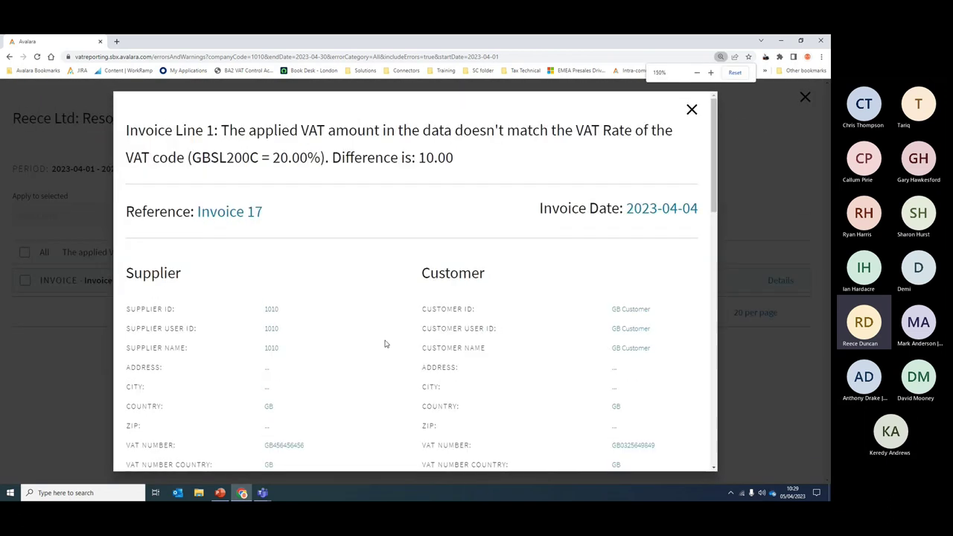
{"action": "scroll", "coordinate": [387, 335], "scroll_direction": "down", "scroll_amount": 3}
{"action": "key", "text": "ctrl+plus"}
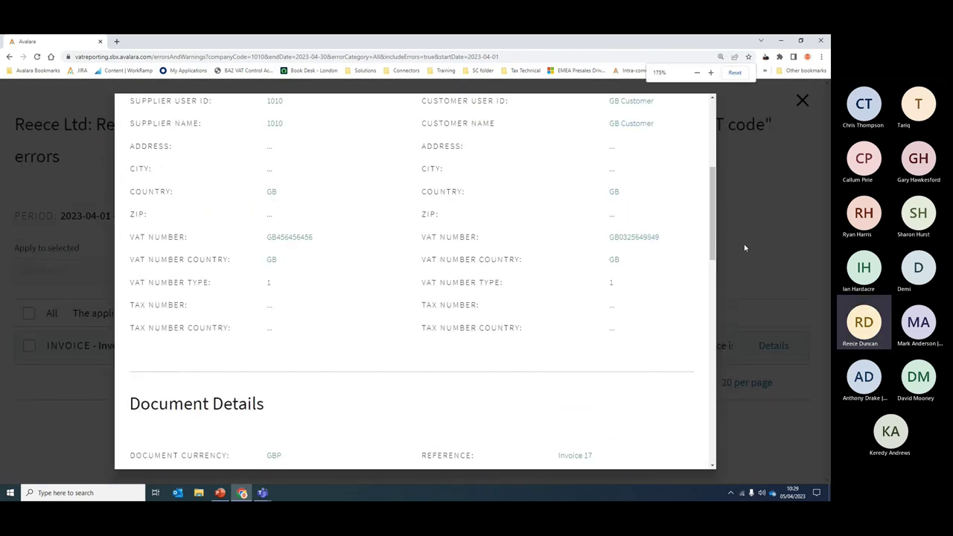
{"action": "scroll", "coordinate": [567, 282], "scroll_direction": "down", "scroll_amount": 2}
{"action": "scroll", "coordinate": [568, 282], "scroll_direction": "down", "scroll_amount": 5}
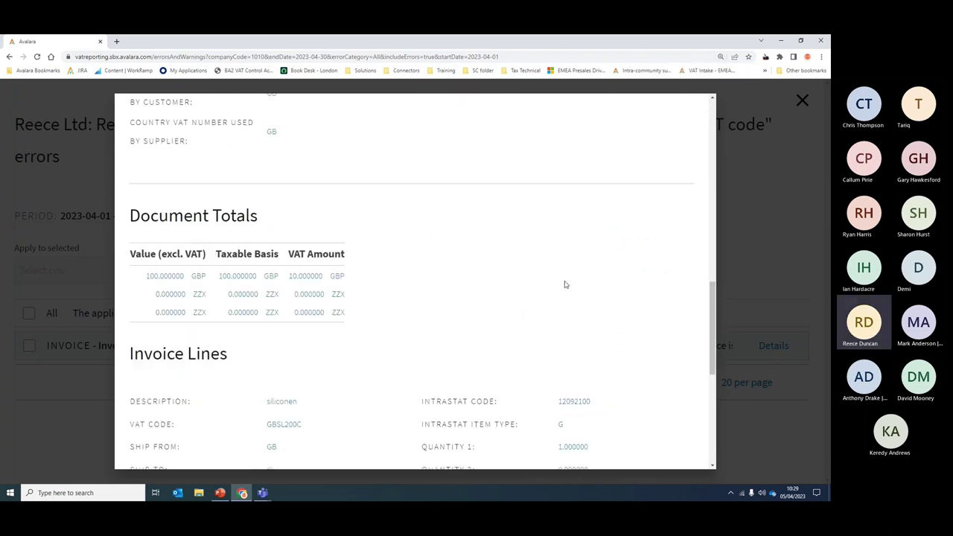
{"action": "left_click", "coordinate": [291, 309]}
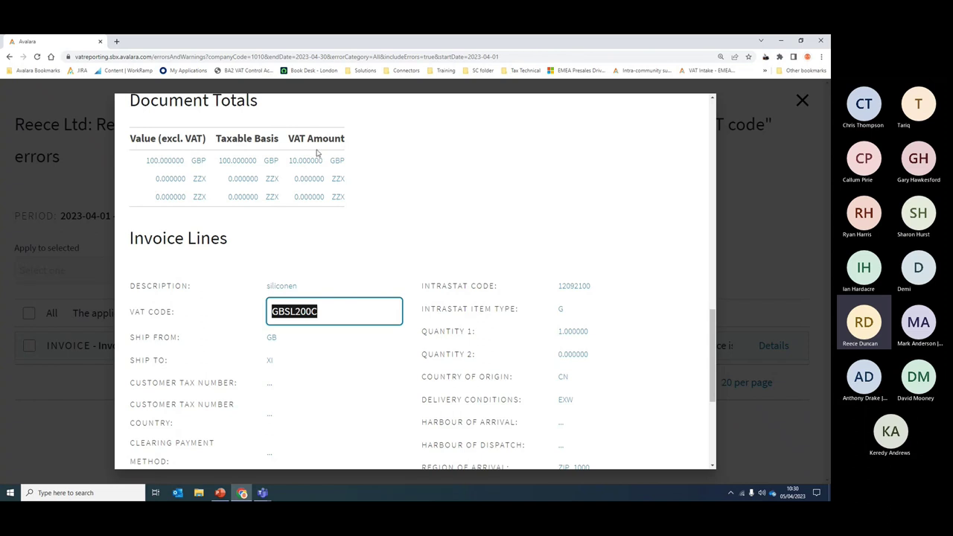
{"action": "key", "text": "ctrl+minus"}
{"action": "scroll", "coordinate": [588, 233], "scroll_direction": "up", "scroll_amount": 10}
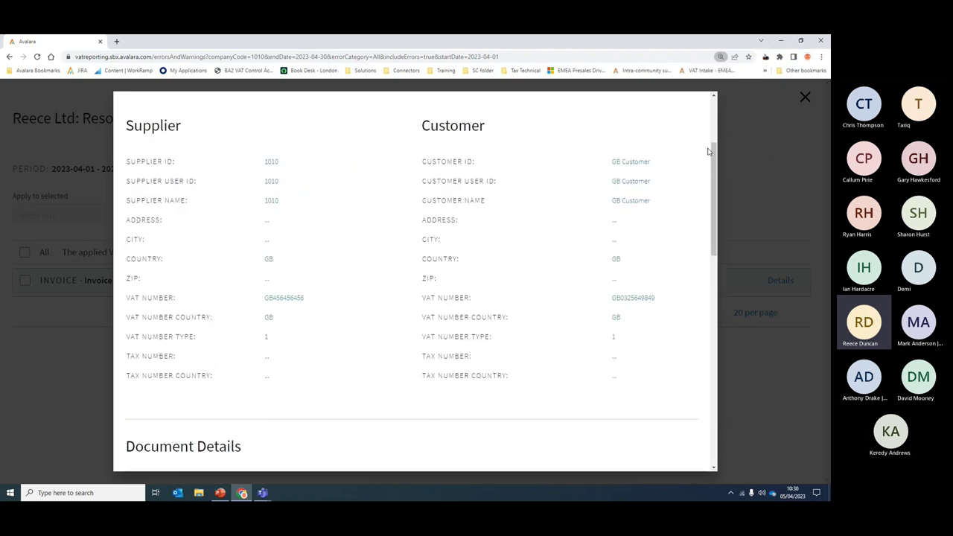
{"action": "left_click", "coordinate": [689, 109]}
Select Invoice 17 and apply Disable VAT rate check to it.
{"action": "left_click", "coordinate": [25, 281]}
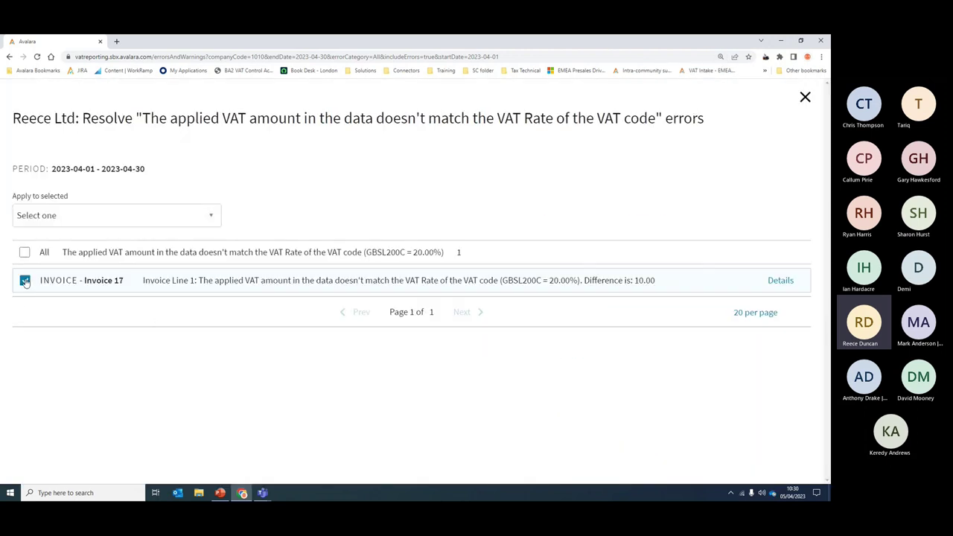
{"action": "left_click", "coordinate": [124, 214]}
{"action": "left_click", "coordinate": [82, 271]}
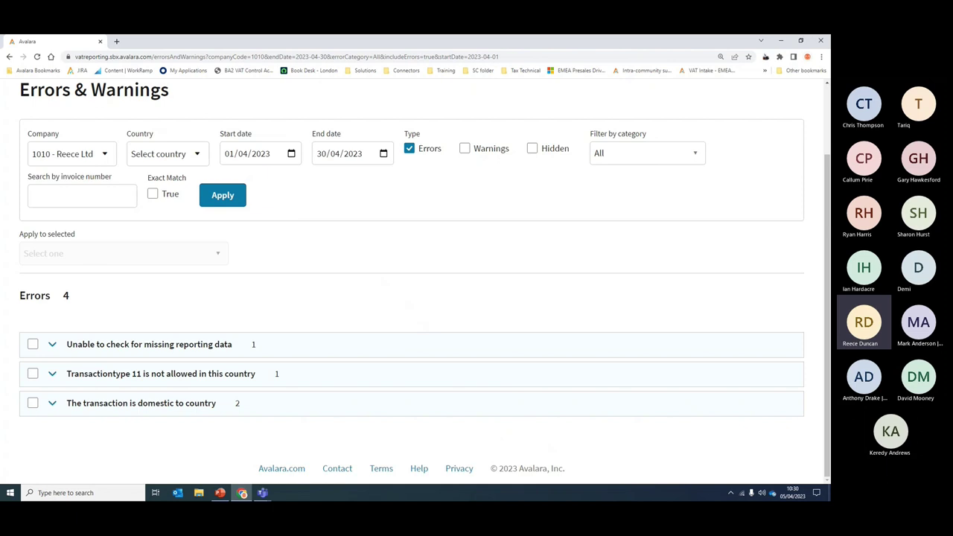
Expand the missing reporting data and Transactiontype 11 errors, and review the bulk actions available for the missing reporting data error.
{"action": "left_click", "coordinate": [53, 343]}
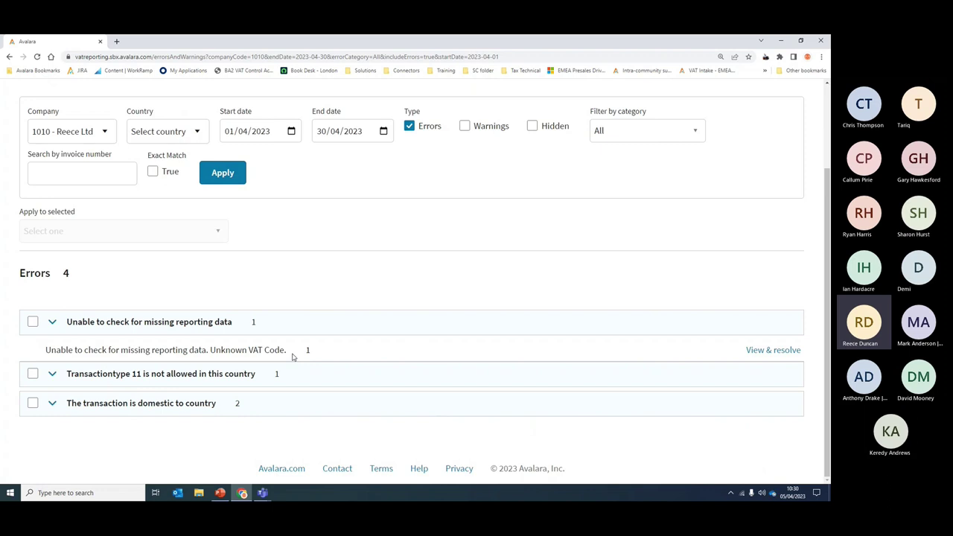
{"action": "left_click", "coordinate": [34, 332]}
{"action": "left_click", "coordinate": [34, 340]}
{"action": "left_click", "coordinate": [32, 322]}
{"action": "left_click", "coordinate": [85, 227]}
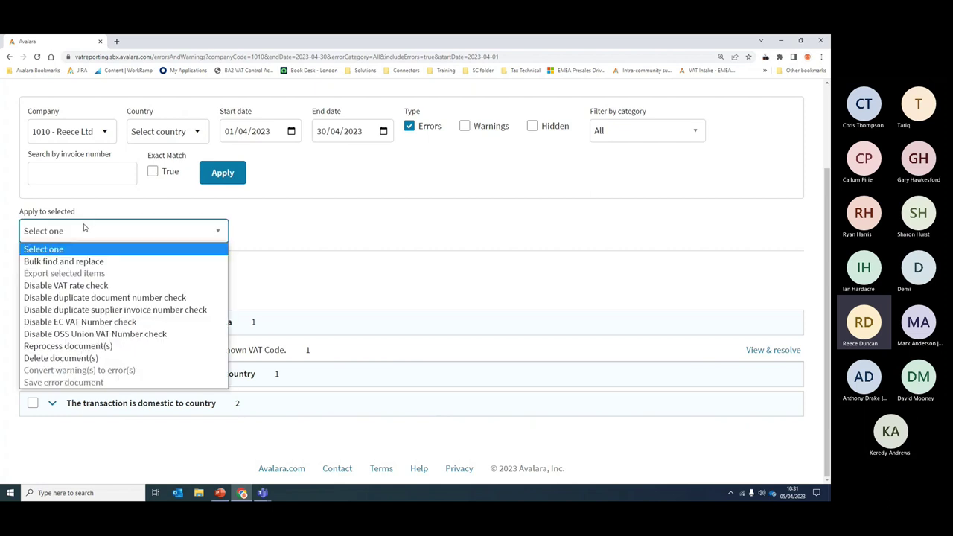
{"action": "left_click", "coordinate": [448, 260]}
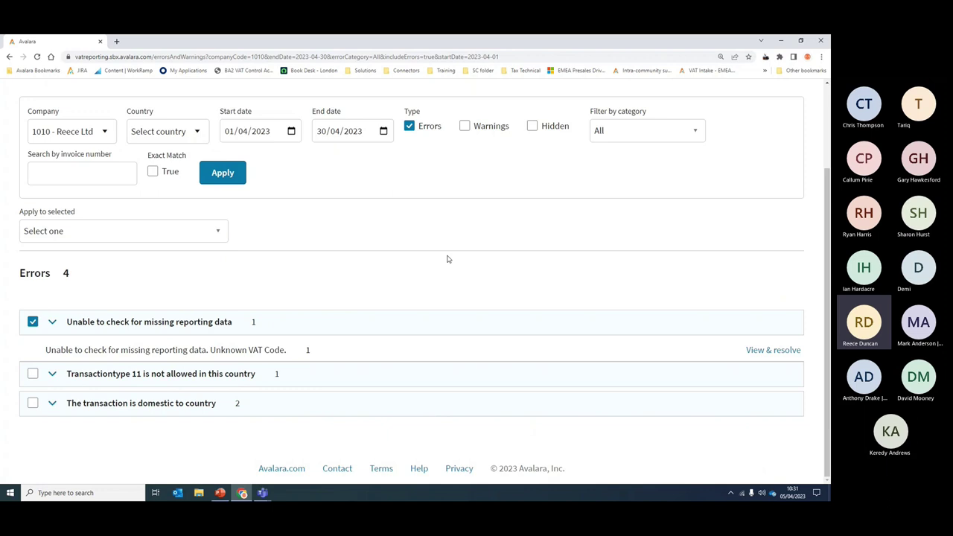
{"action": "left_click", "coordinate": [62, 374]}
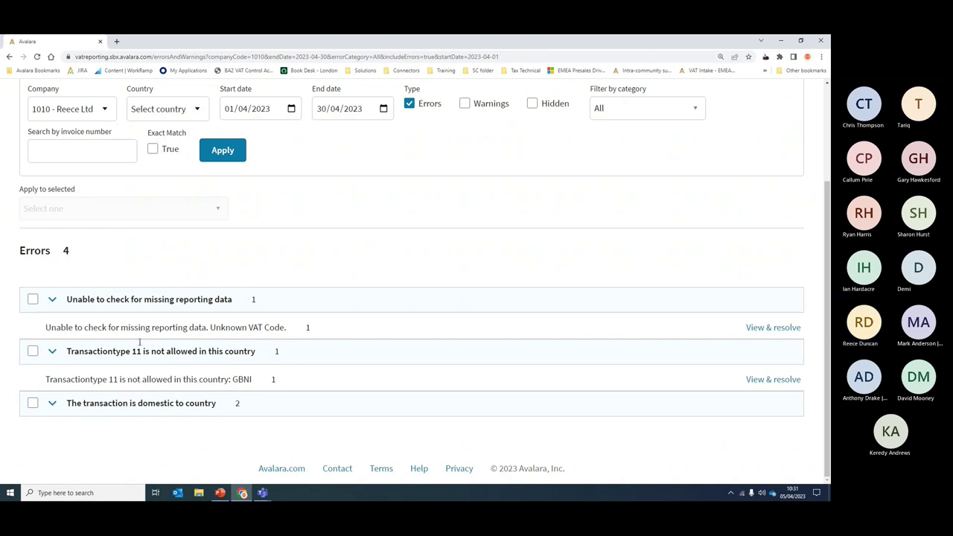
Filter the list for Reece Ltd to warnings instead of errors and look through the warning types.
{"action": "left_click", "coordinate": [409, 103]}
{"action": "left_click", "coordinate": [464, 104]}
{"action": "left_click", "coordinate": [224, 148]}
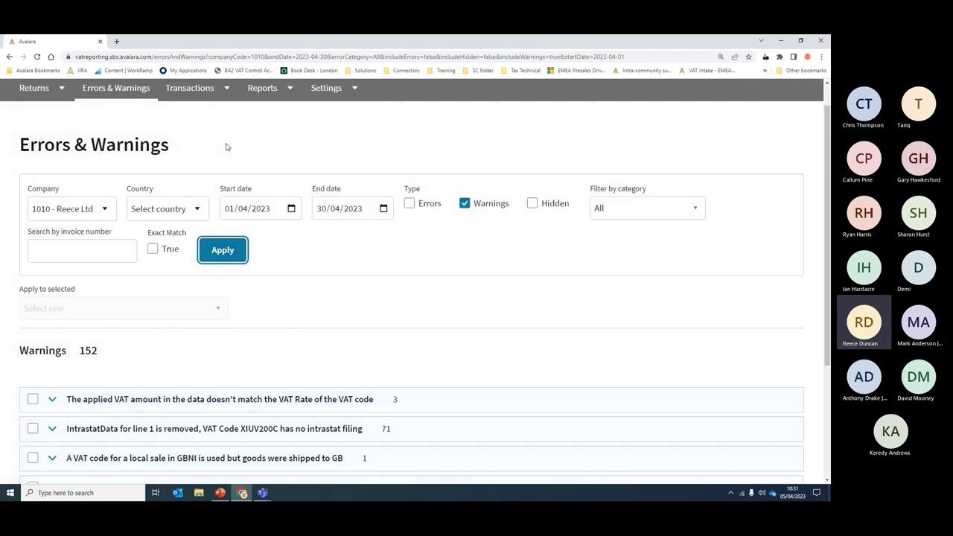
{"action": "scroll", "coordinate": [498, 340], "scroll_direction": "down", "scroll_amount": 3}
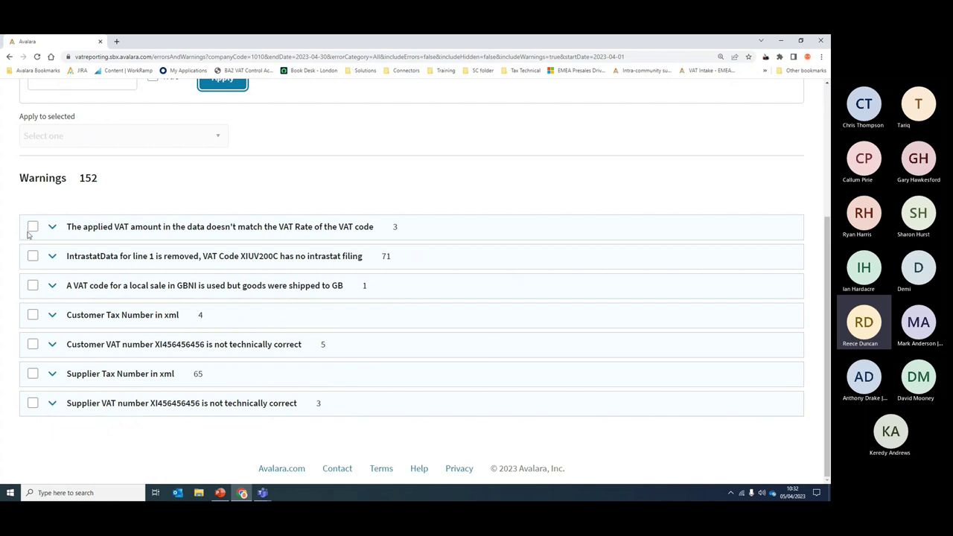
{"action": "scroll", "coordinate": [171, 280], "scroll_direction": "up", "scroll_amount": 3}
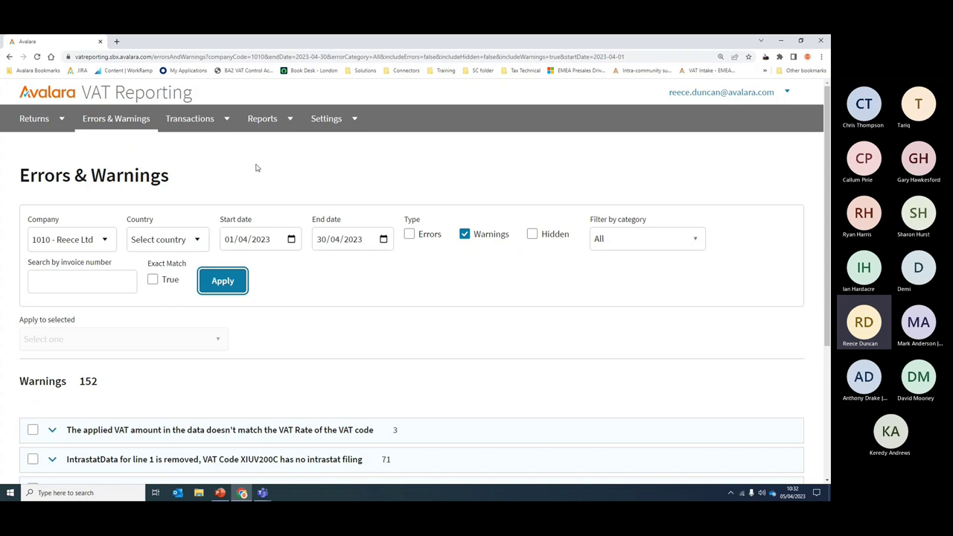
Run the VAT code report for Reece Ltd with country United Kingdom (GB), grouped by VAT Code Generic.
{"action": "left_click", "coordinate": [262, 119]}
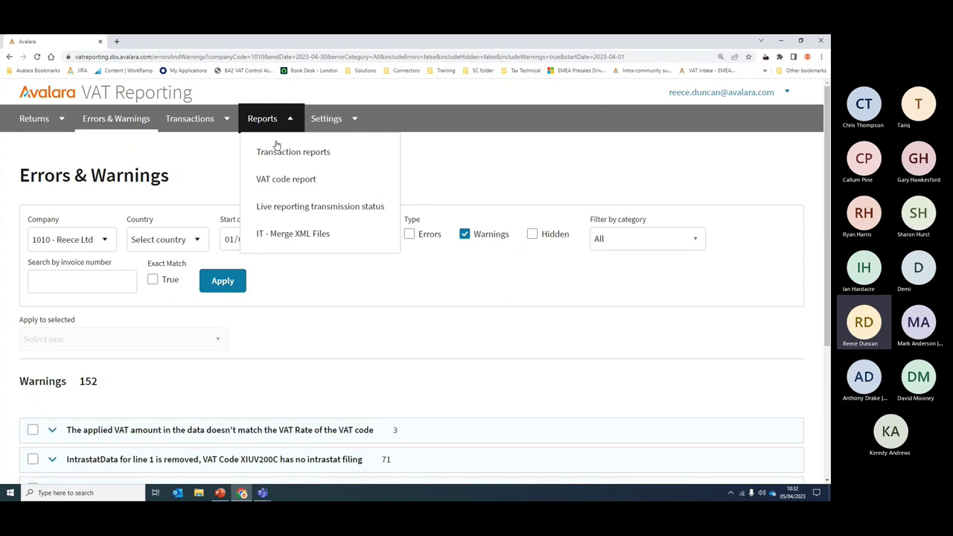
{"action": "left_click", "coordinate": [273, 182]}
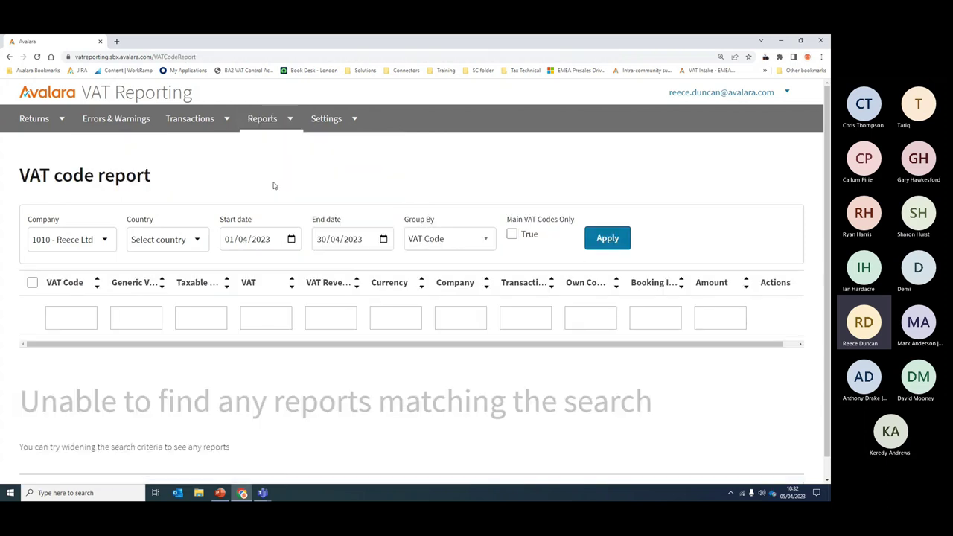
{"action": "left_click", "coordinate": [432, 240]}
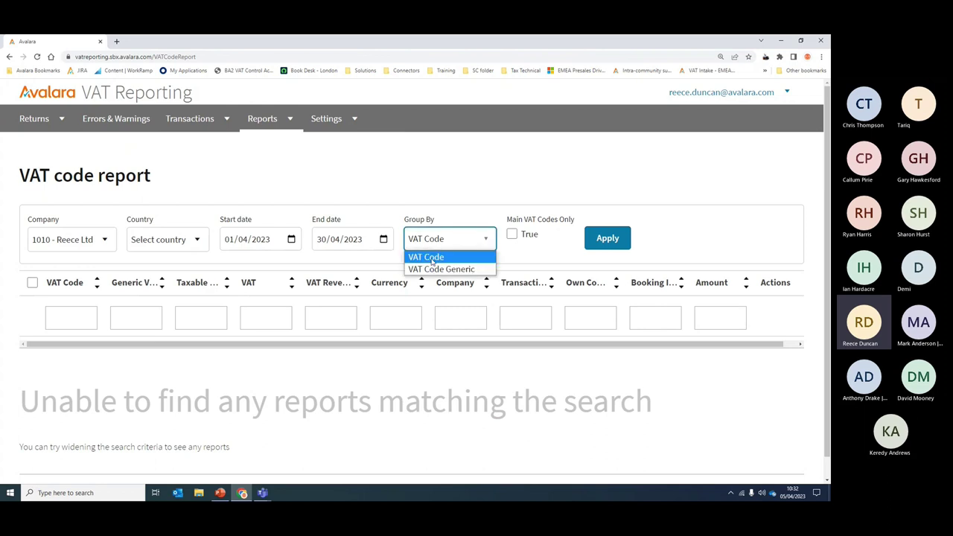
{"action": "left_click", "coordinate": [435, 270]}
{"action": "left_click", "coordinate": [627, 246]}
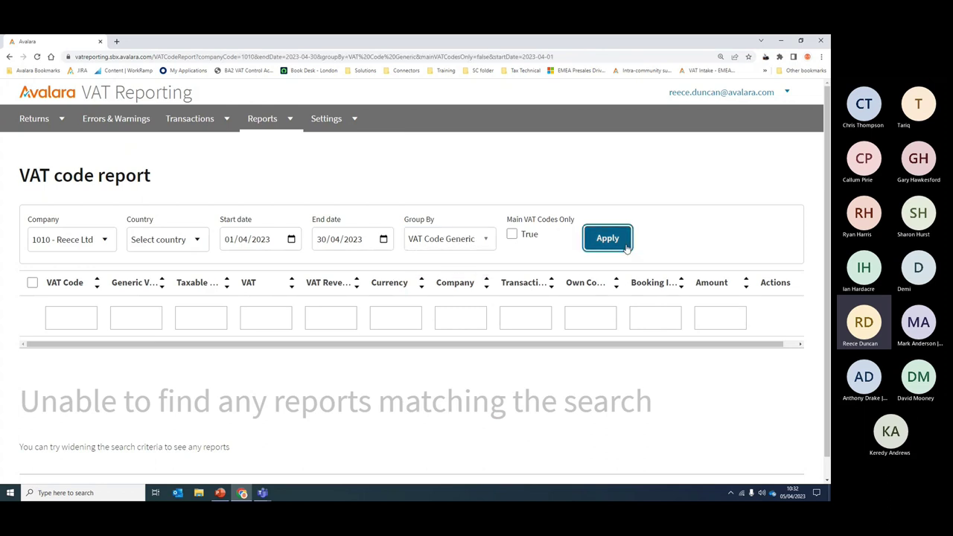
{"action": "left_click", "coordinate": [192, 244]}
{"action": "type", "text": "Uni"}
{"action": "left_click", "coordinate": [175, 296]}
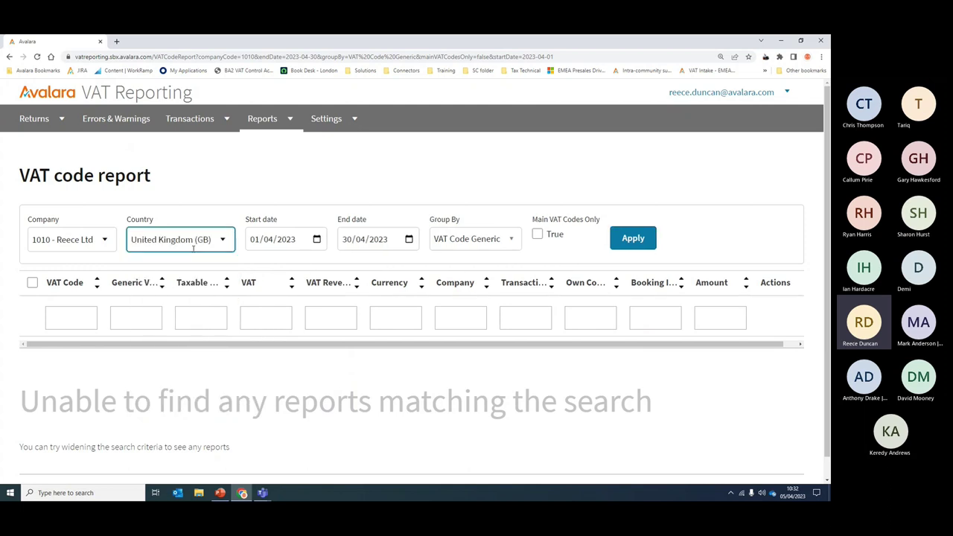
{"action": "left_click", "coordinate": [634, 240]}
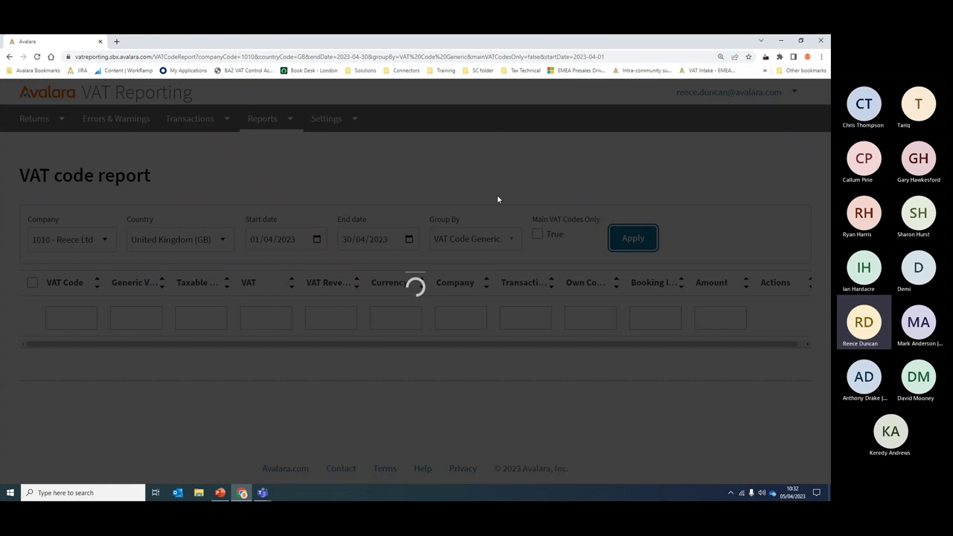
Open the analysis details of VAT code GBSL200C, look through its invoices and close the details.
{"action": "scroll", "coordinate": [501, 194], "scroll_direction": "down", "scroll_amount": 2}
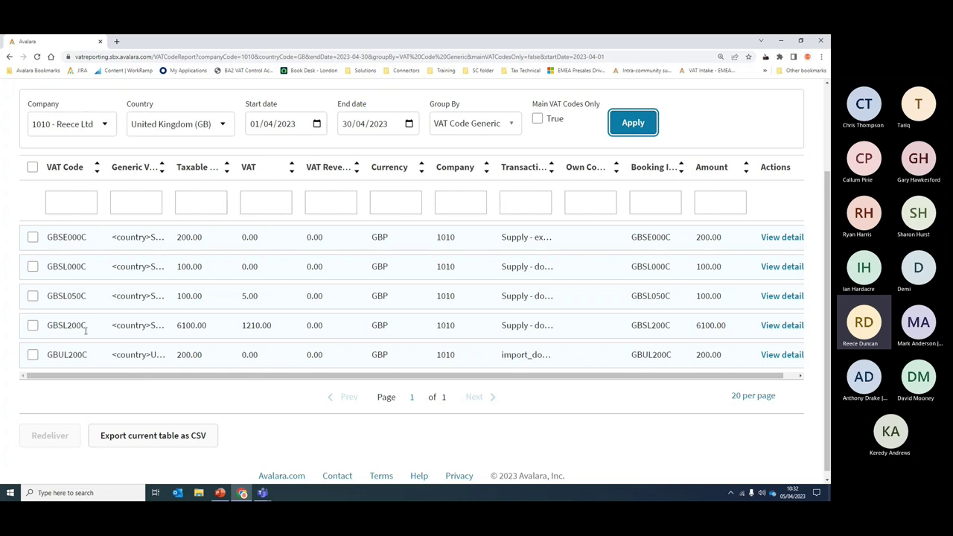
{"action": "left_click_drag", "start_coordinate": [87, 325], "coordinate": [53, 325]}
{"action": "double_click", "coordinate": [52, 325]}
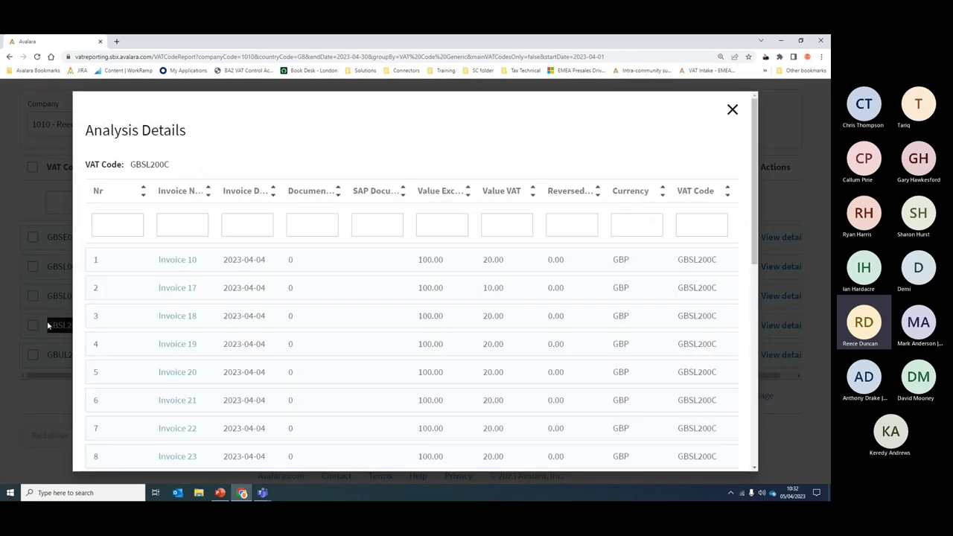
{"action": "scroll", "coordinate": [272, 272], "scroll_direction": "down", "scroll_amount": 5}
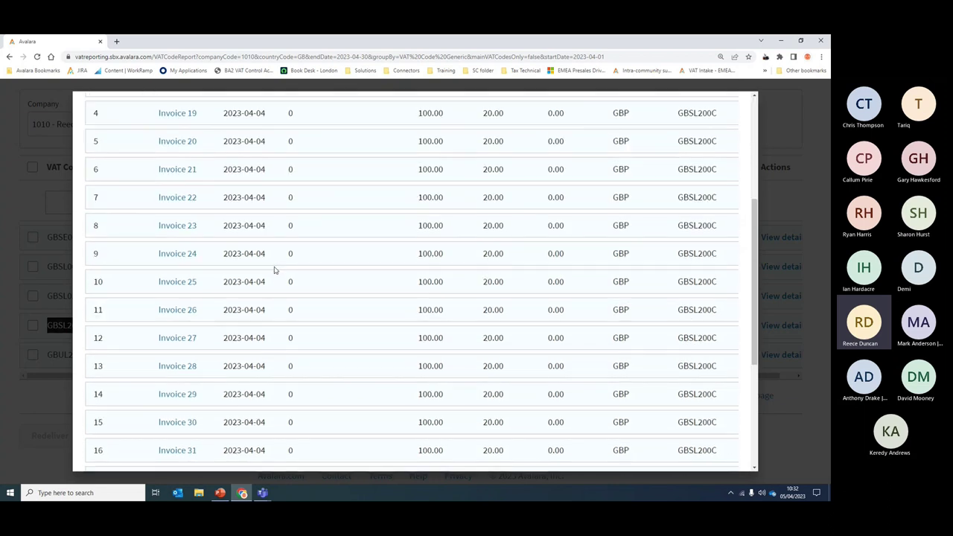
{"action": "scroll", "coordinate": [272, 273], "scroll_direction": "down", "scroll_amount": 5}
{"action": "scroll", "coordinate": [273, 274], "scroll_direction": "up", "scroll_amount": 10}
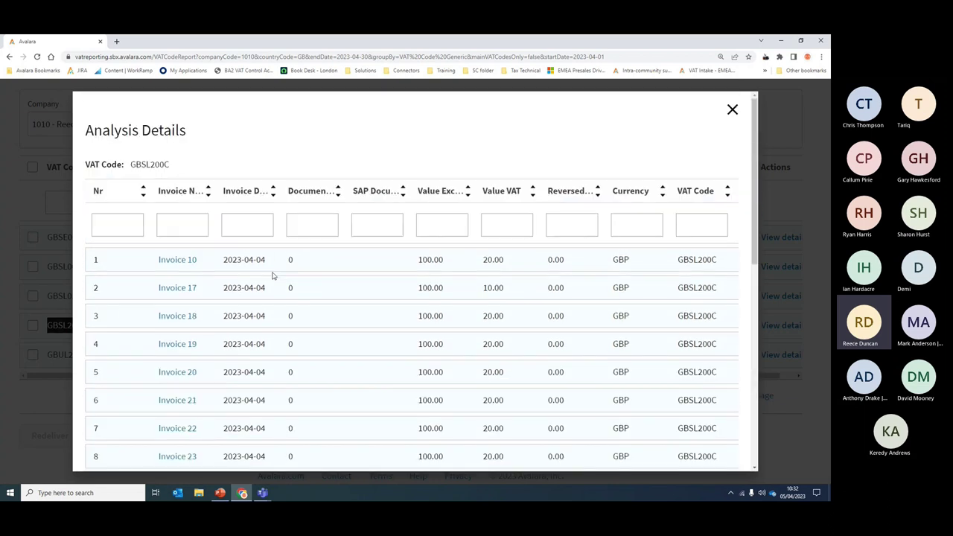
{"action": "scroll", "coordinate": [273, 277], "scroll_direction": "down", "scroll_amount": 2}
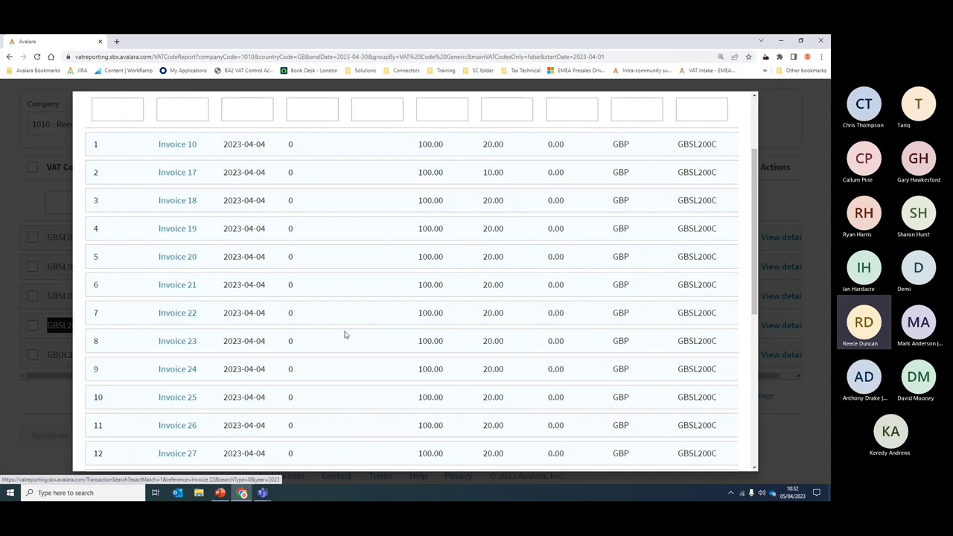
{"action": "scroll", "coordinate": [345, 334], "scroll_direction": "up", "scroll_amount": 2}
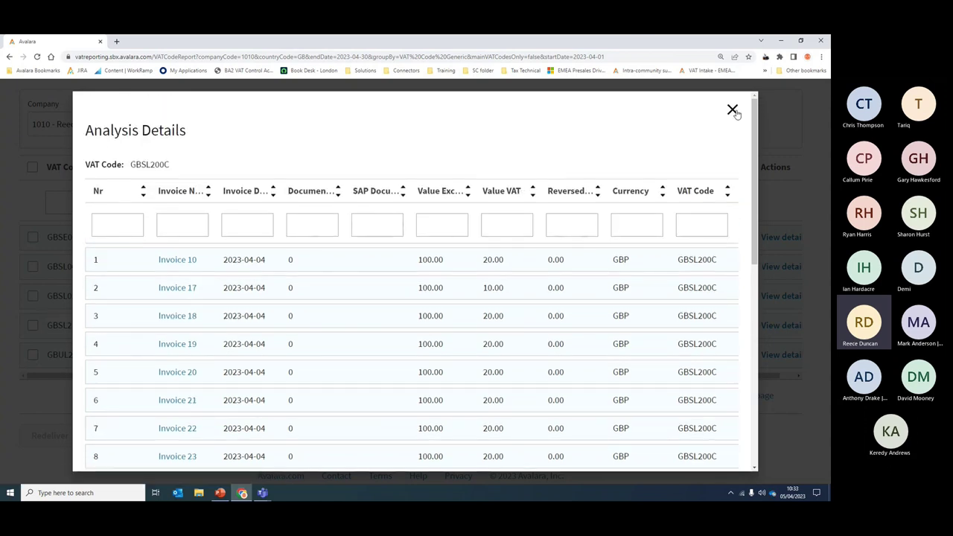
{"action": "left_click", "coordinate": [733, 109]}
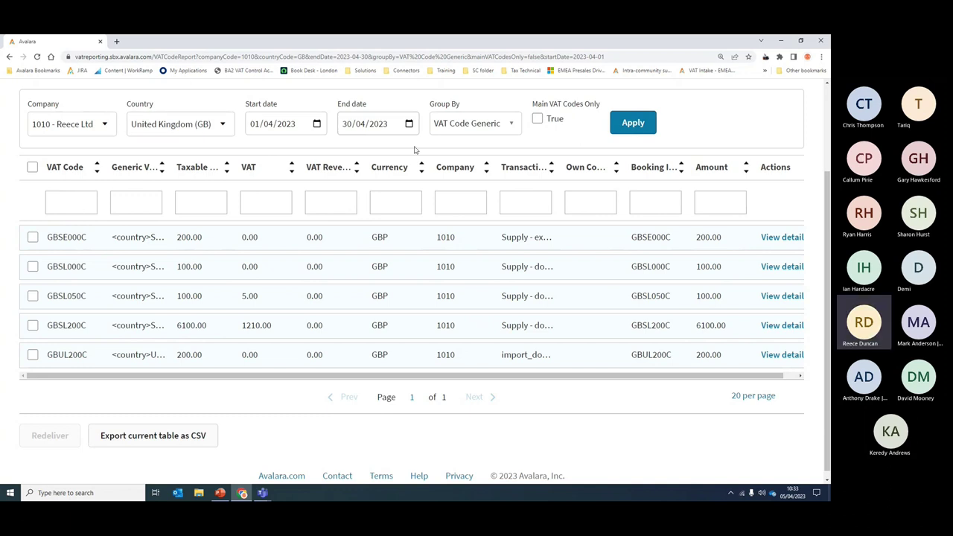
Run the Changes log transaction report for Reece Ltd with a start date of 05/04/2023.
{"action": "scroll", "coordinate": [334, 126], "scroll_direction": "up", "scroll_amount": 2}
{"action": "left_click", "coordinate": [283, 127]}
{"action": "left_click", "coordinate": [283, 152]}
{"action": "left_click", "coordinate": [249, 238]}
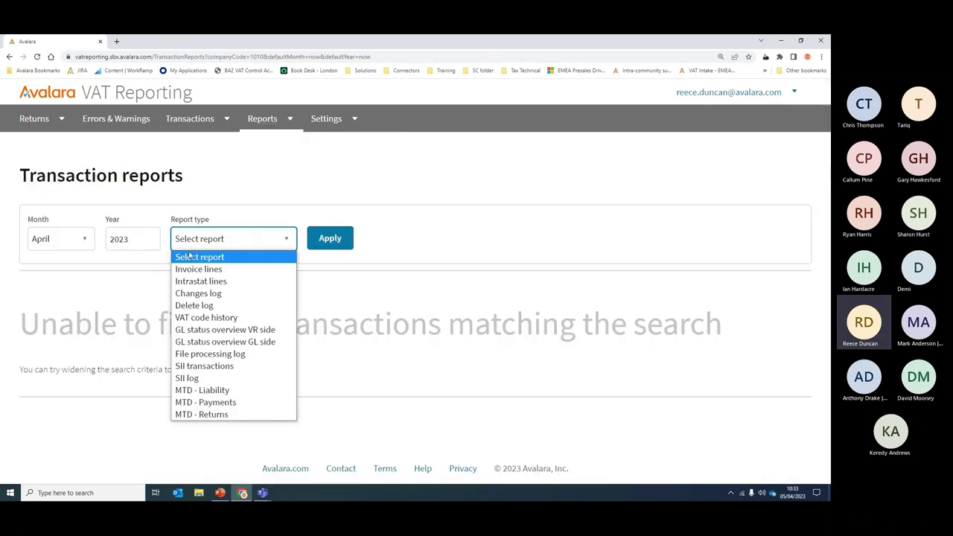
{"action": "left_click", "coordinate": [249, 293]}
{"action": "left_click", "coordinate": [150, 242]}
{"action": "type", "text": "04/2023"}
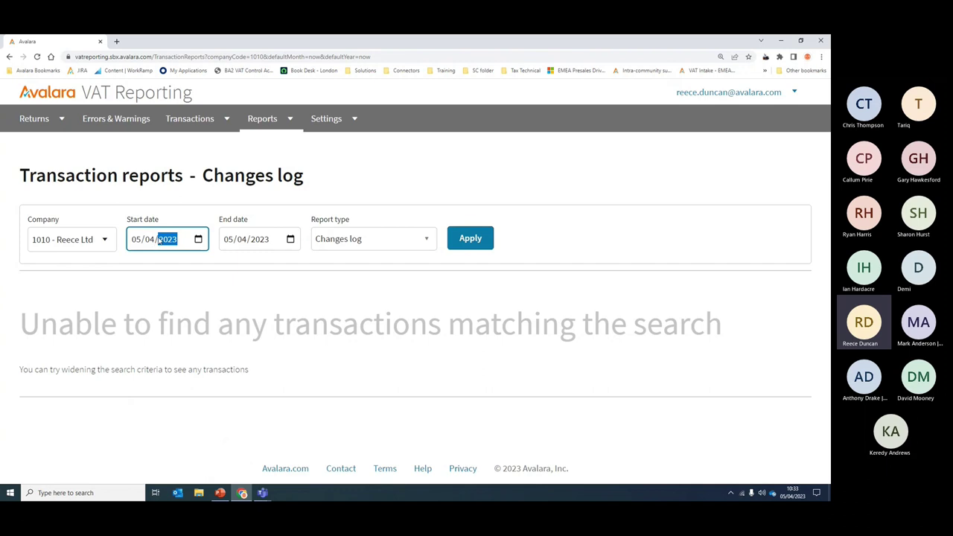
{"action": "left_click", "coordinate": [469, 247]}
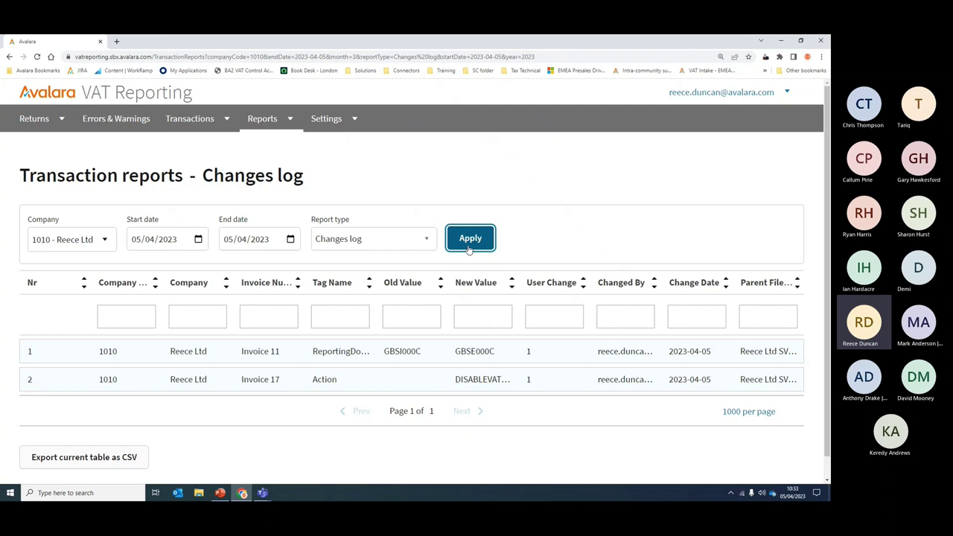
Examine the logged old and new values, change dates and parent files for Invoice 11 and Invoice 17.
{"action": "left_click_drag", "start_coordinate": [386, 351], "coordinate": [495, 356]}
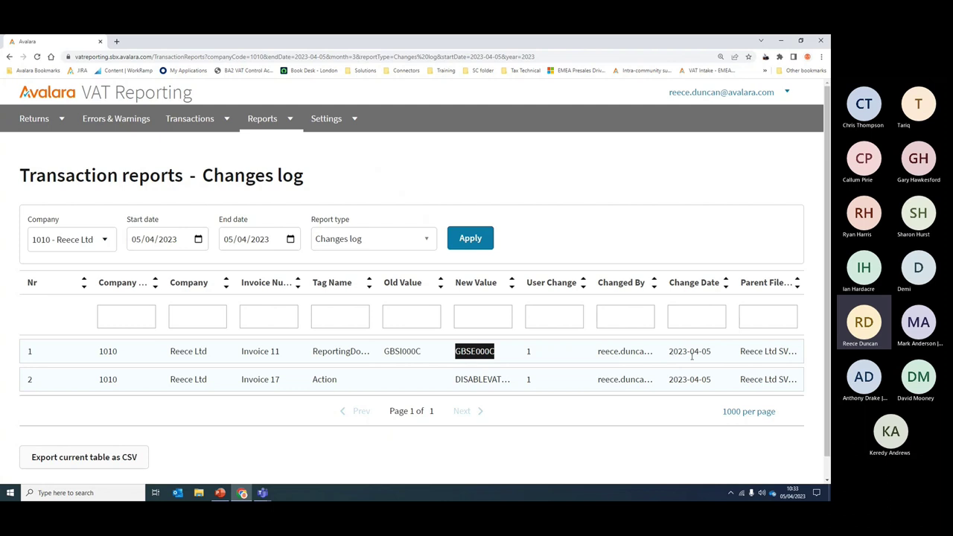
{"action": "left_click_drag", "start_coordinate": [755, 352], "coordinate": [777, 352]}
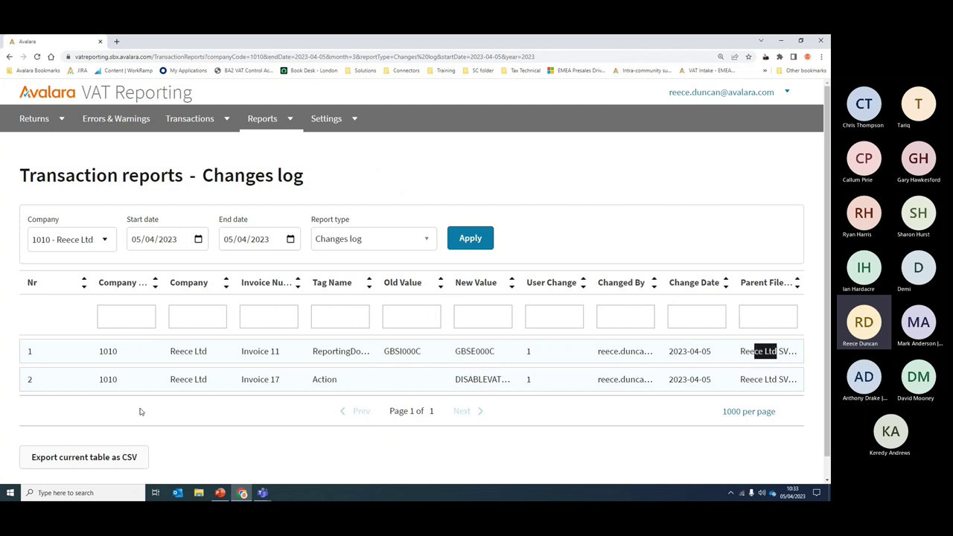
{"action": "left_click_drag", "start_coordinate": [452, 381], "coordinate": [509, 384]}
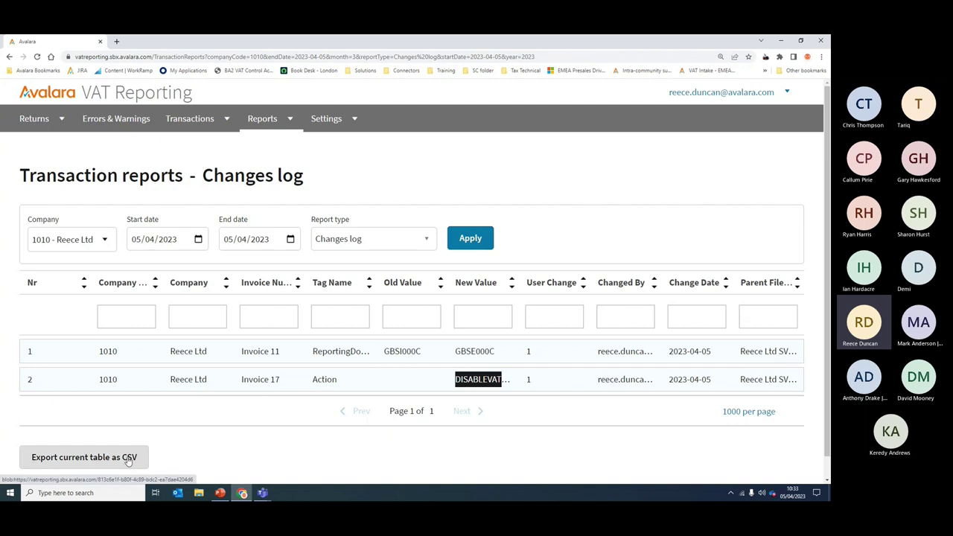
Run the Delete log transaction report for Reece Ltd with a start date of 05/04/2023.
{"action": "left_click", "coordinate": [327, 239]}
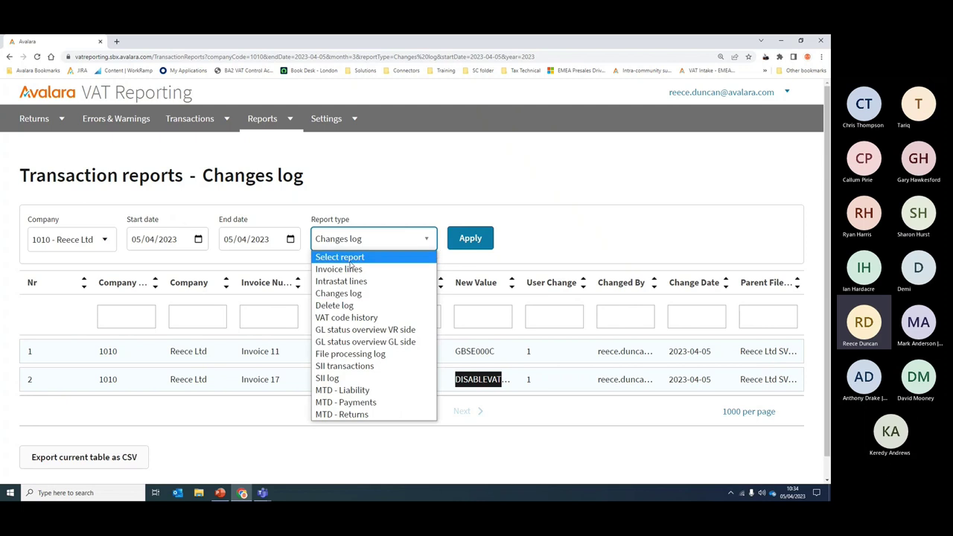
{"action": "left_click", "coordinate": [363, 306]}
{"action": "left_click", "coordinate": [149, 240]}
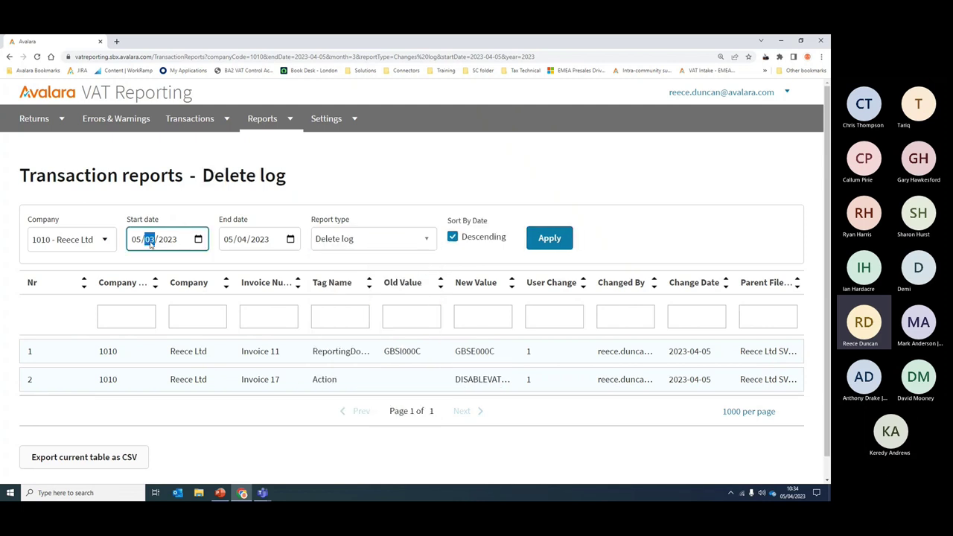
{"action": "type", "text": "04"}
{"action": "left_click", "coordinate": [559, 245]}
Rerun the Delete log report with the start date set to 04/04/2023 and look through the deleted entries.
{"action": "left_click", "coordinate": [137, 245]}
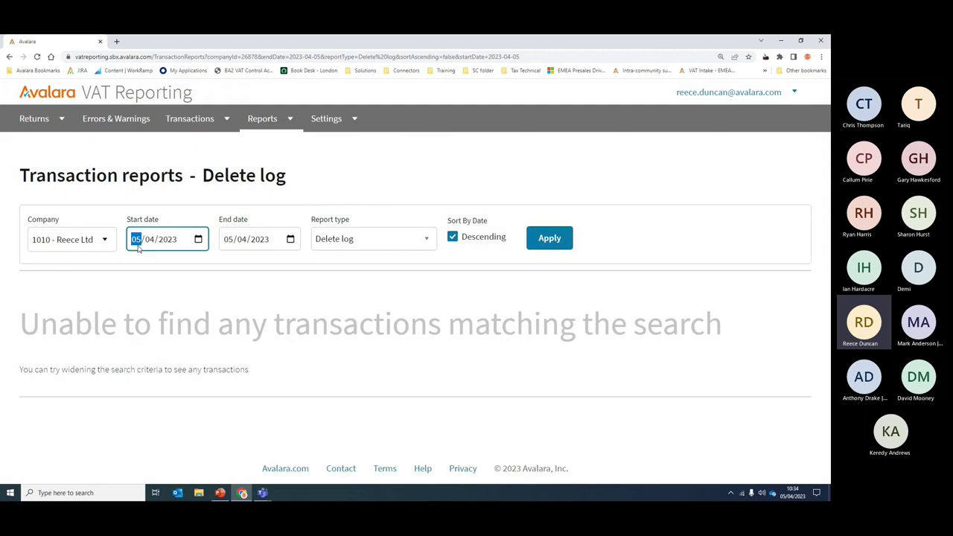
{"action": "type", "text": "04"}
{"action": "left_click", "coordinate": [536, 240]}
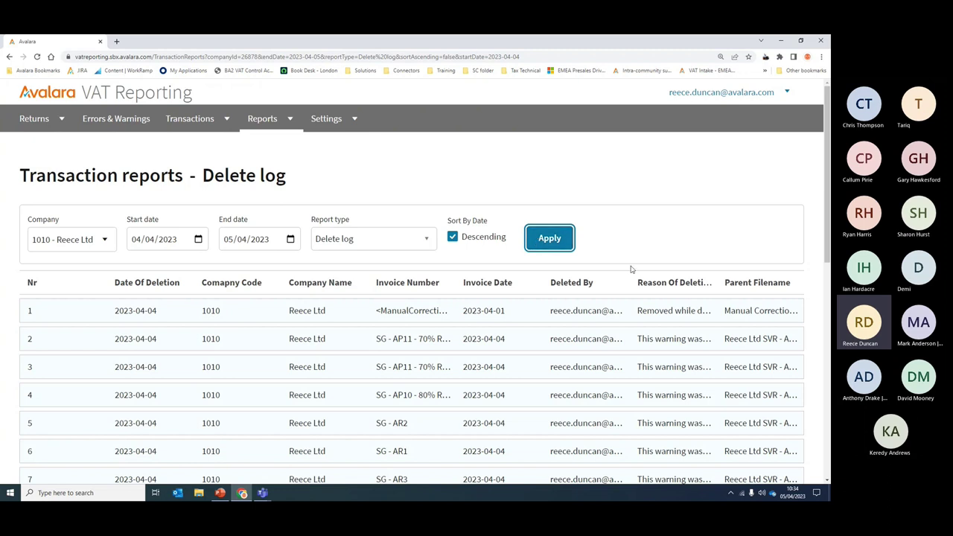
{"action": "scroll", "coordinate": [676, 305], "scroll_direction": "down", "scroll_amount": 6}
{"action": "scroll", "coordinate": [676, 317], "scroll_direction": "up", "scroll_amount": 6}
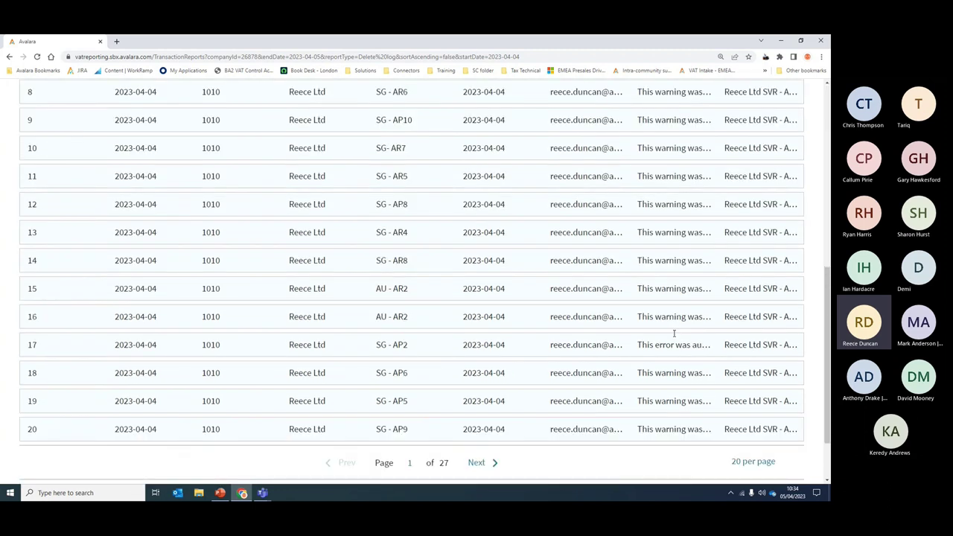
Run the GL status overview GL side report for Reece Ltd with a start date of 04/04/2023.
{"action": "left_click", "coordinate": [400, 245]}
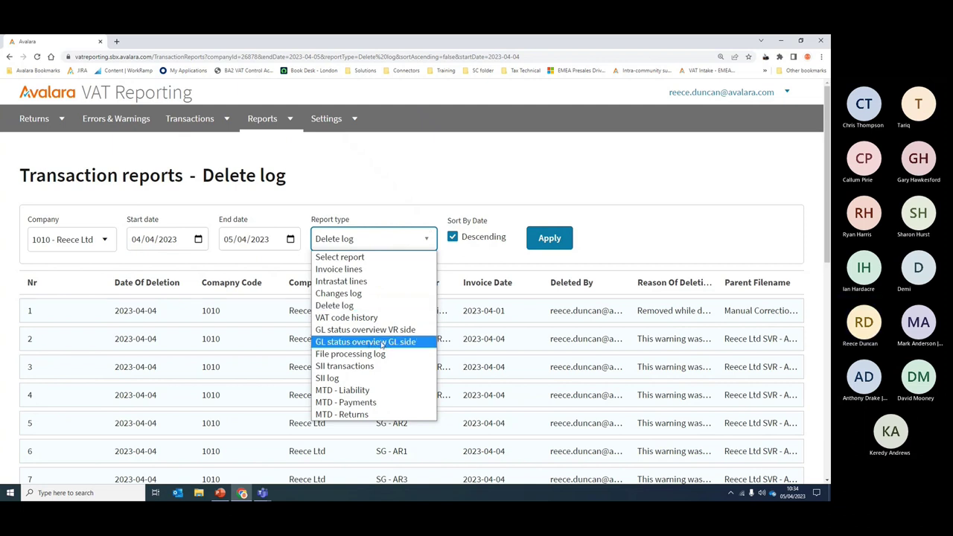
{"action": "left_click", "coordinate": [341, 344]}
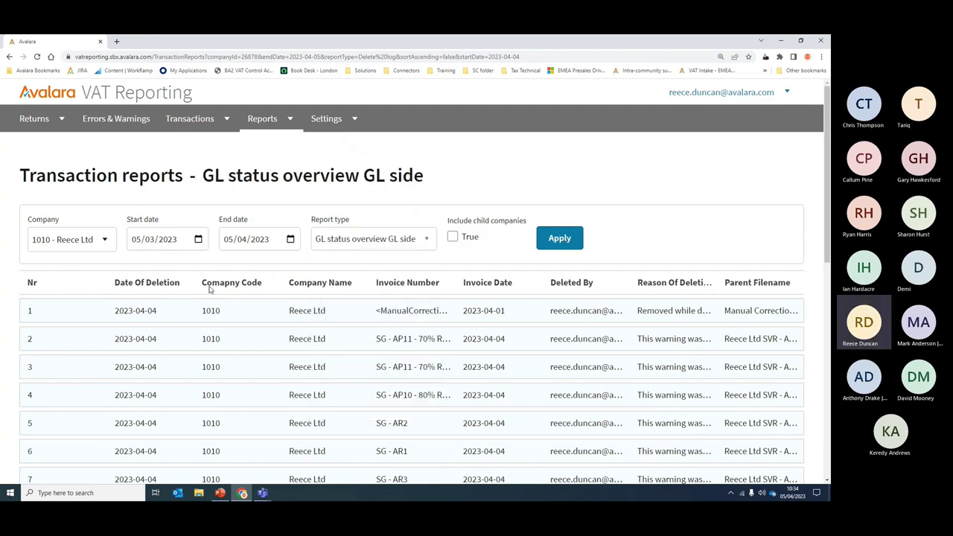
{"action": "left_click", "coordinate": [134, 240]}
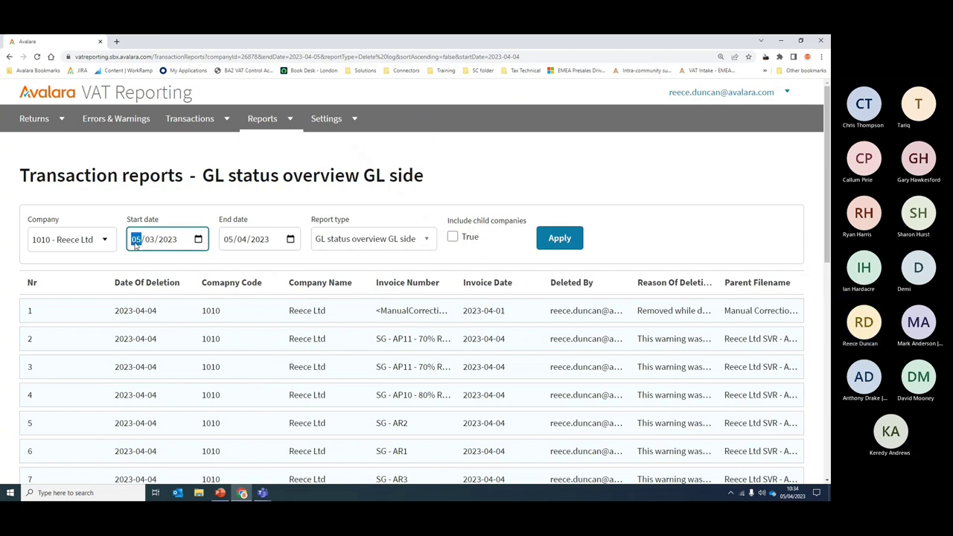
{"action": "type", "text": "0404"}
{"action": "left_click", "coordinate": [552, 237]}
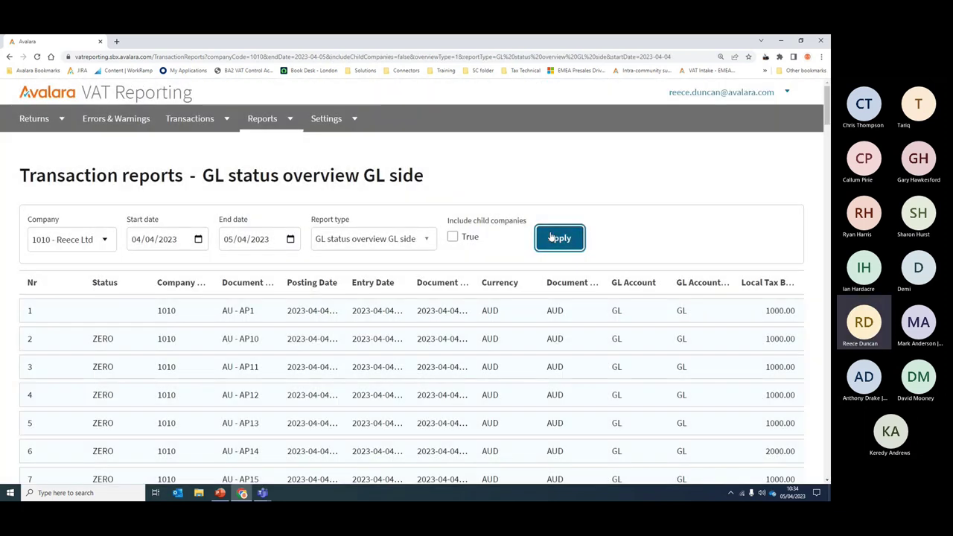
Look through the general ledger transactions in the report and reconcile them.
{"action": "scroll", "coordinate": [362, 274], "scroll_direction": "down", "scroll_amount": 3}
{"action": "scroll", "coordinate": [362, 276], "scroll_direction": "down", "scroll_amount": 19}
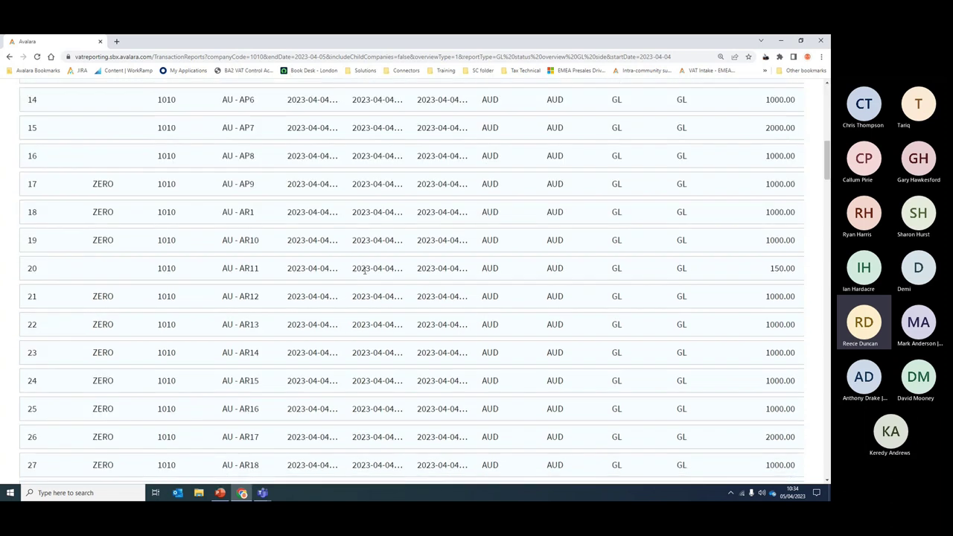
{"action": "scroll", "coordinate": [484, 279], "scroll_direction": "up", "scroll_amount": 6}
{"action": "scroll", "coordinate": [560, 283], "scroll_direction": "up", "scroll_amount": 15}
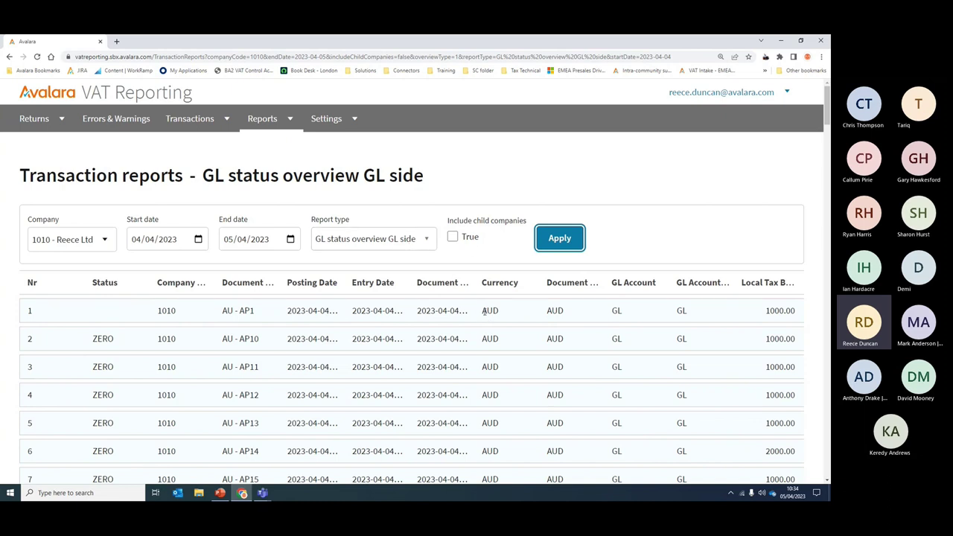
{"action": "scroll", "coordinate": [477, 335], "scroll_direction": "down", "scroll_amount": 20}
{"action": "left_click", "coordinate": [47, 433]}
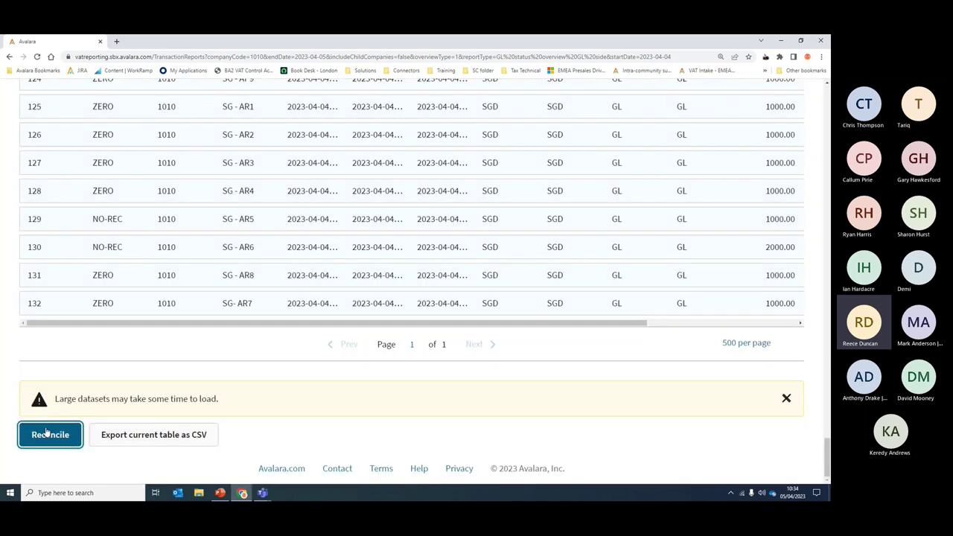
Review the reconciliation statuses assigned to the general ledger transactions across the whole report.
{"action": "scroll", "coordinate": [277, 359], "scroll_direction": "up", "scroll_amount": 15}
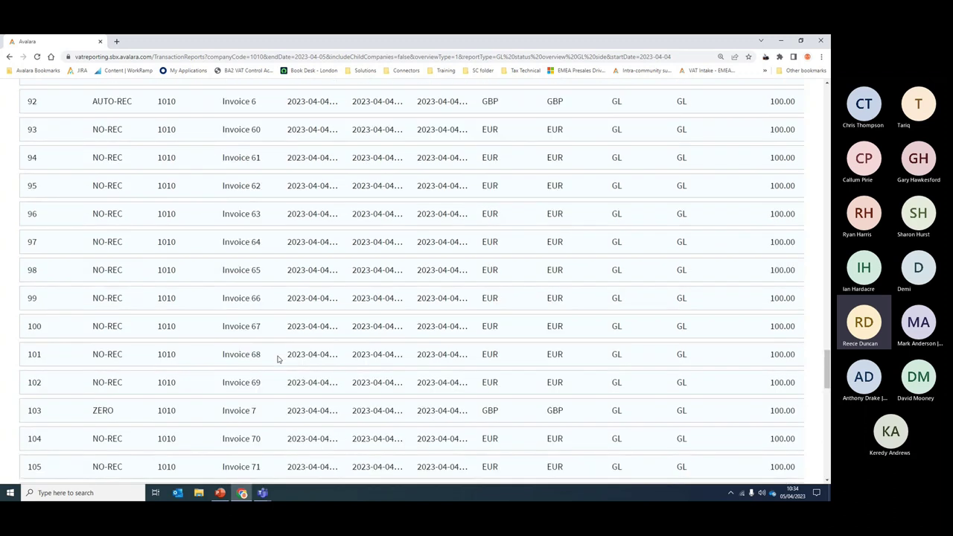
{"action": "scroll", "coordinate": [277, 359], "scroll_direction": "up", "scroll_amount": 20}
{"action": "scroll", "coordinate": [256, 327], "scroll_direction": "up", "scroll_amount": 6}
{"action": "scroll", "coordinate": [256, 320], "scroll_direction": "down", "scroll_amount": 20}
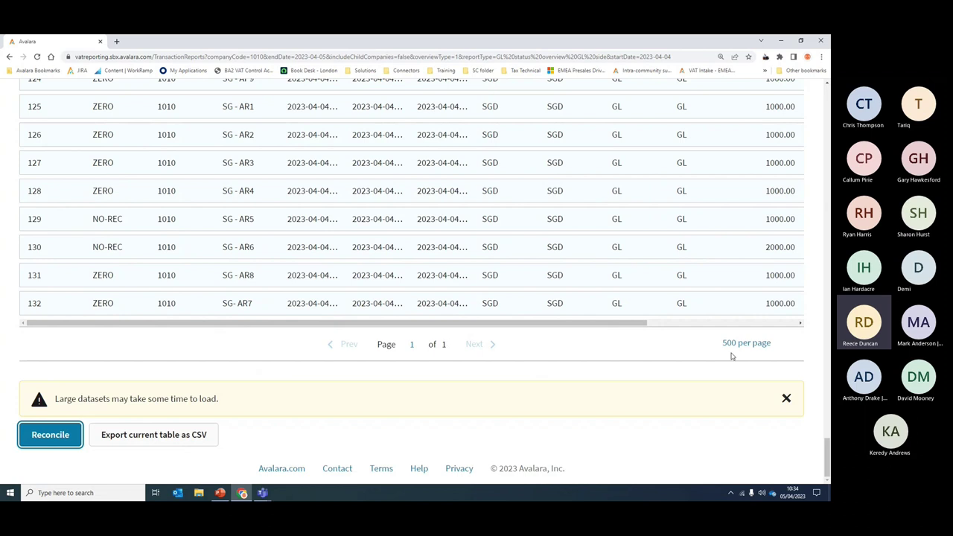
{"action": "scroll", "coordinate": [397, 303], "scroll_direction": "up", "scroll_amount": 1}
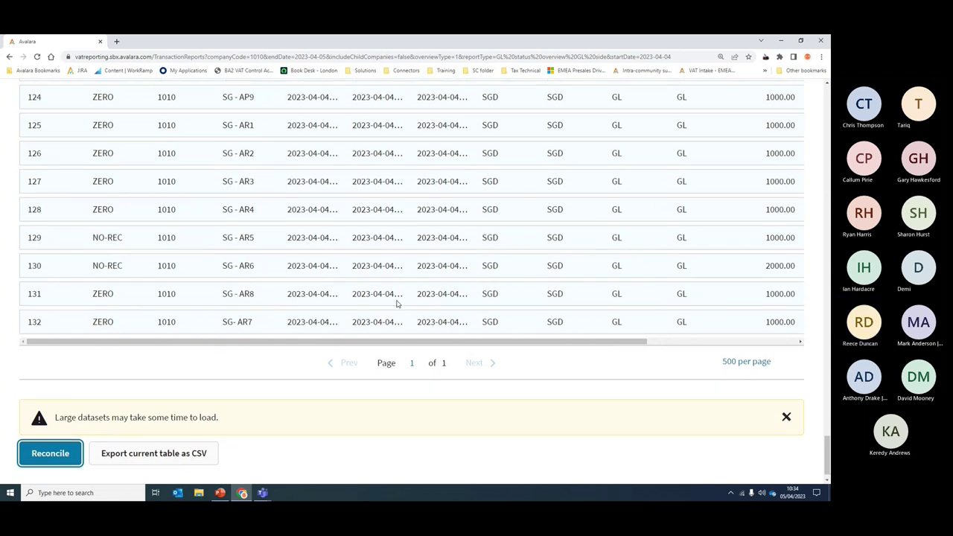
{"action": "scroll", "coordinate": [396, 303], "scroll_direction": "up", "scroll_amount": 1}
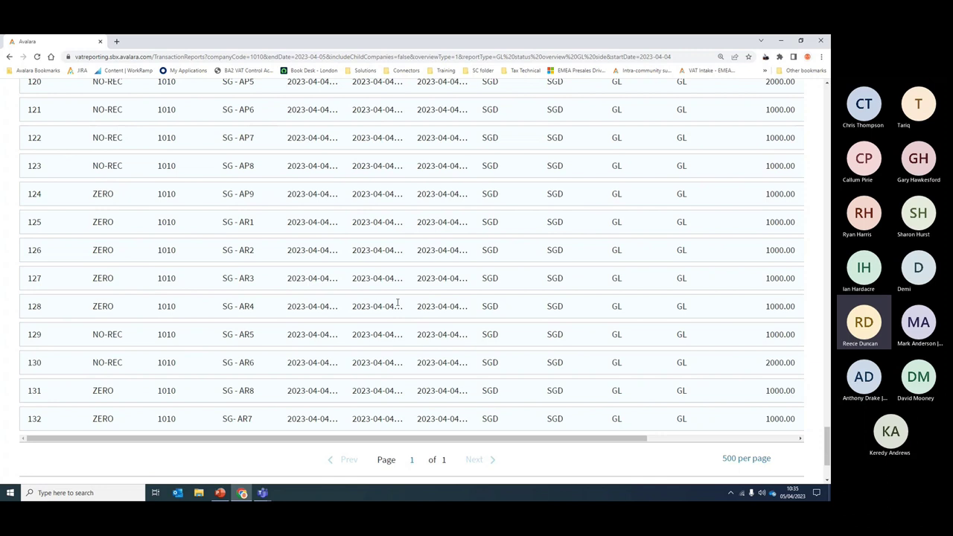
{"action": "scroll", "coordinate": [70, 264], "scroll_direction": "up", "scroll_amount": 20}
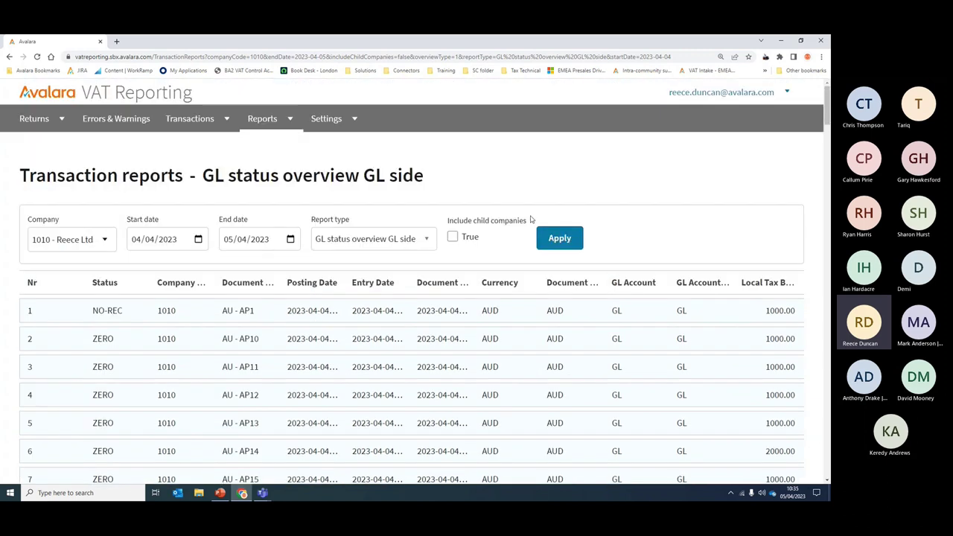
Run the GL status overview VR side report for Reece Ltd.
{"action": "left_click", "coordinate": [373, 238]}
{"action": "left_click", "coordinate": [350, 328]}
{"action": "left_click", "coordinate": [560, 239]}
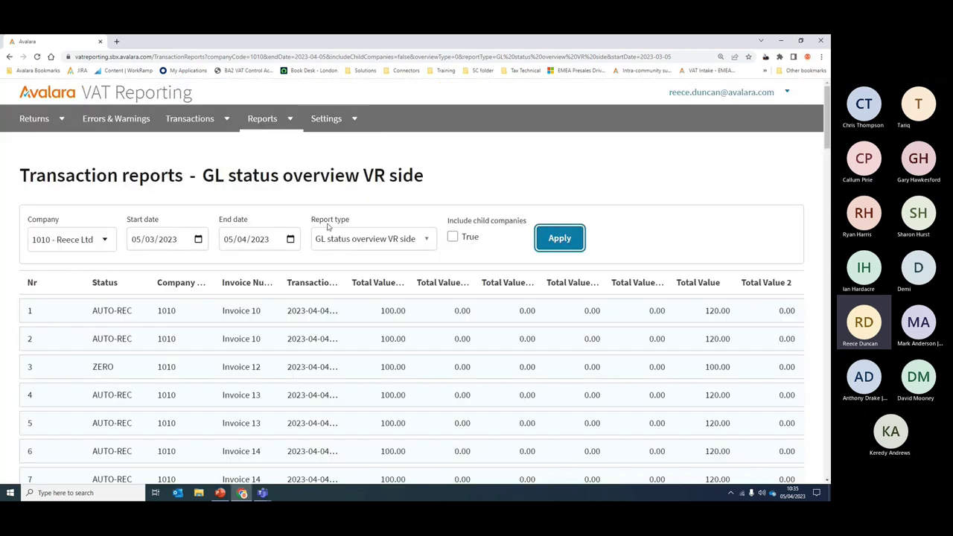
Examine the AUTO-REC, ZERO and NO-REC statuses of the invoices and their VAT values in the VR side report.
{"action": "scroll", "coordinate": [322, 193], "scroll_direction": "down", "scroll_amount": 2}
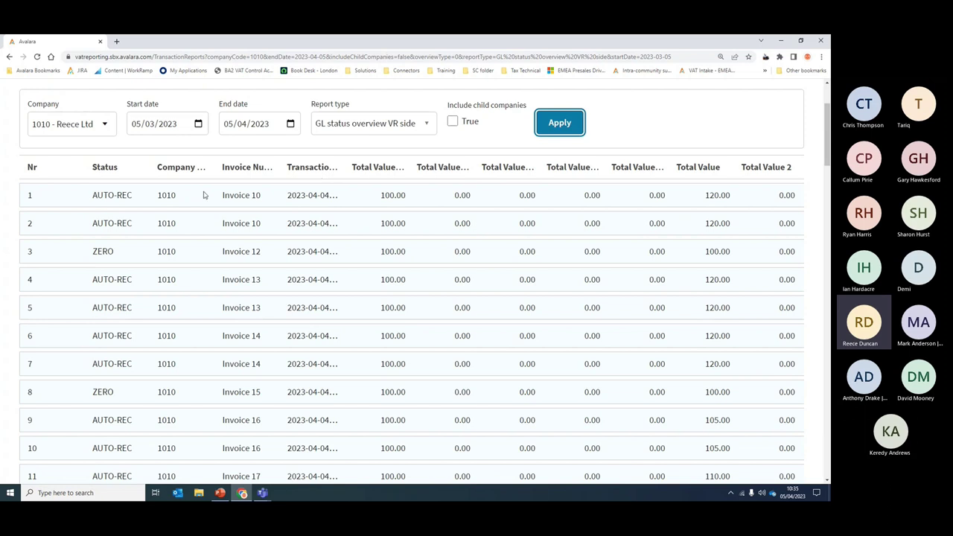
{"action": "scroll", "coordinate": [320, 252], "scroll_direction": "down", "scroll_amount": 6}
{"action": "scroll", "coordinate": [319, 251], "scroll_direction": "up", "scroll_amount": 4}
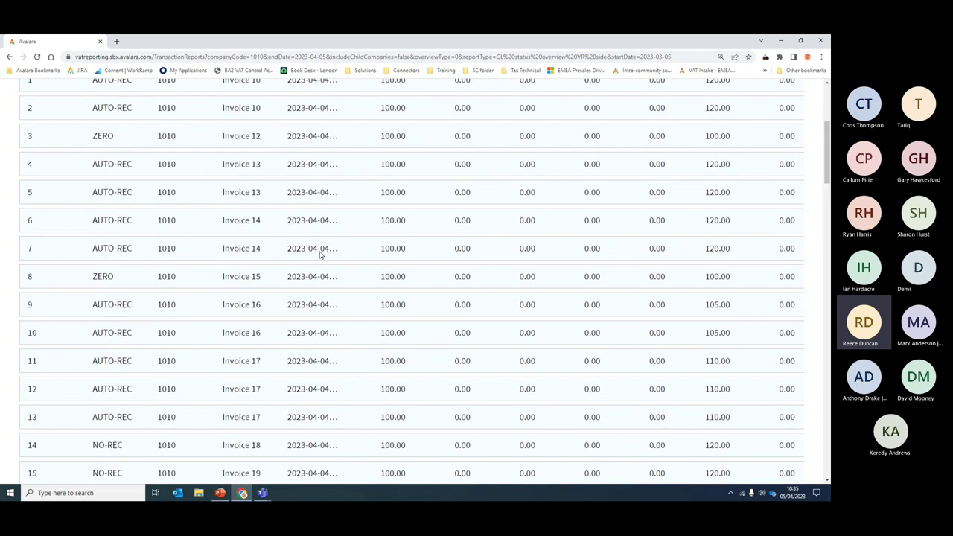
{"action": "left_click_drag", "start_coordinate": [91, 249], "coordinate": [133, 250]}
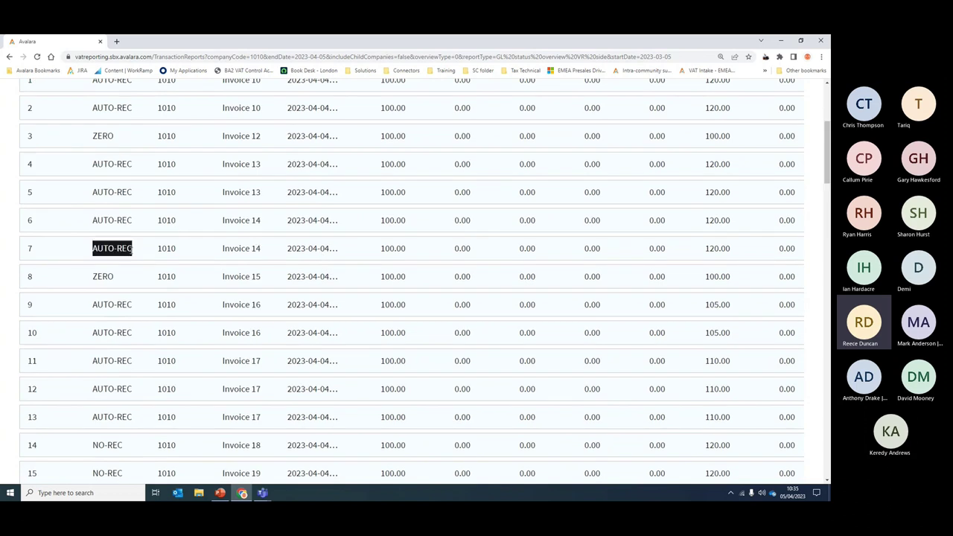
{"action": "double_click", "coordinate": [113, 284]}
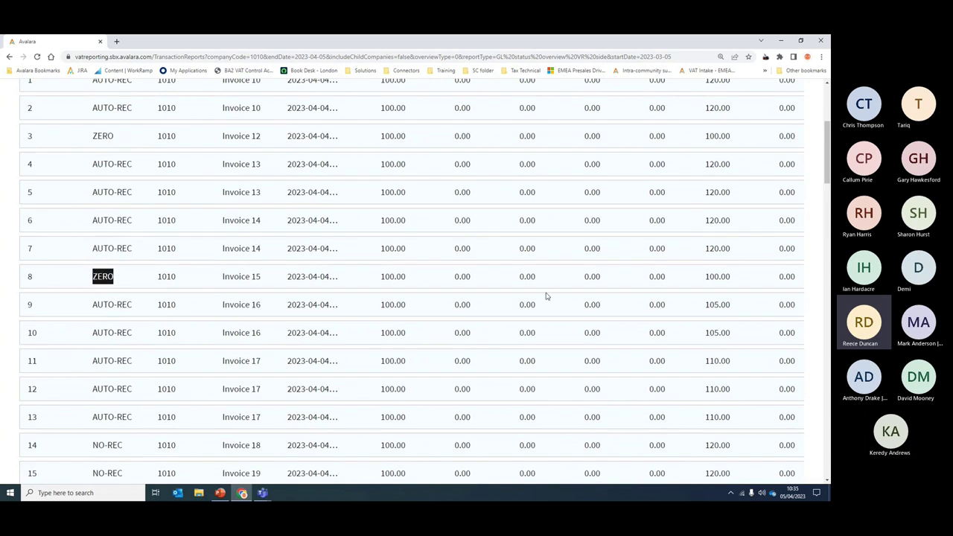
{"action": "double_click", "coordinate": [527, 278]}
{"action": "scroll", "coordinate": [246, 348], "scroll_direction": "down", "scroll_amount": 3}
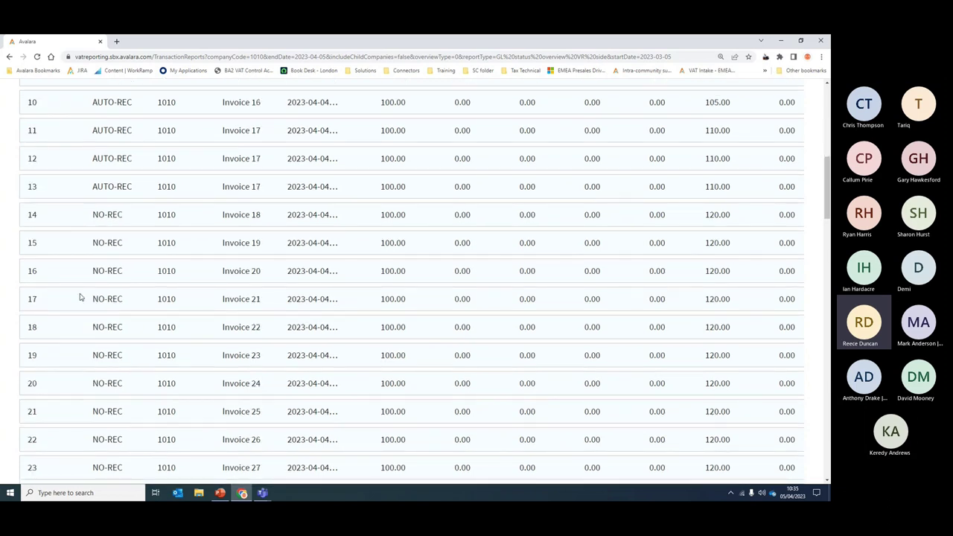
{"action": "left_click_drag", "start_coordinate": [82, 297], "coordinate": [123, 299]}
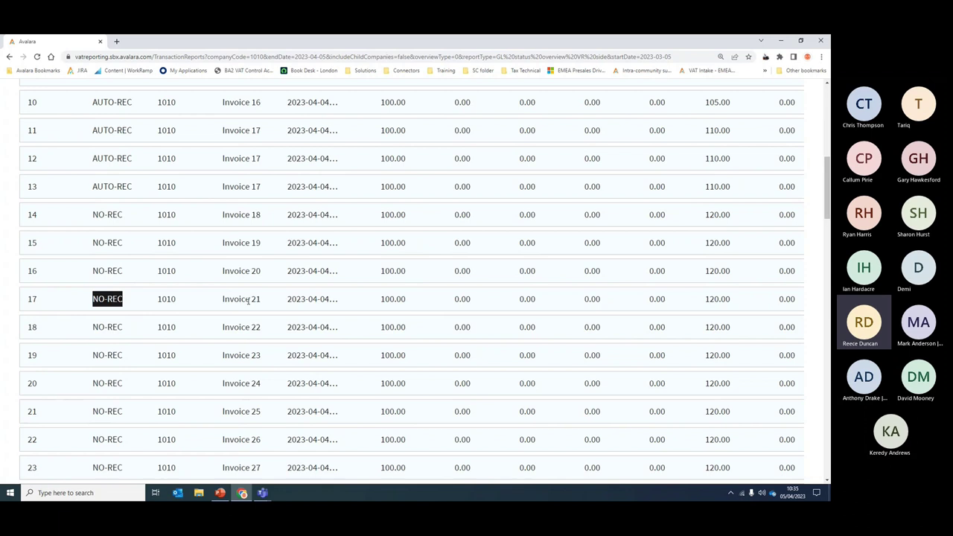
{"action": "scroll", "coordinate": [245, 300], "scroll_direction": "down", "scroll_amount": 20}
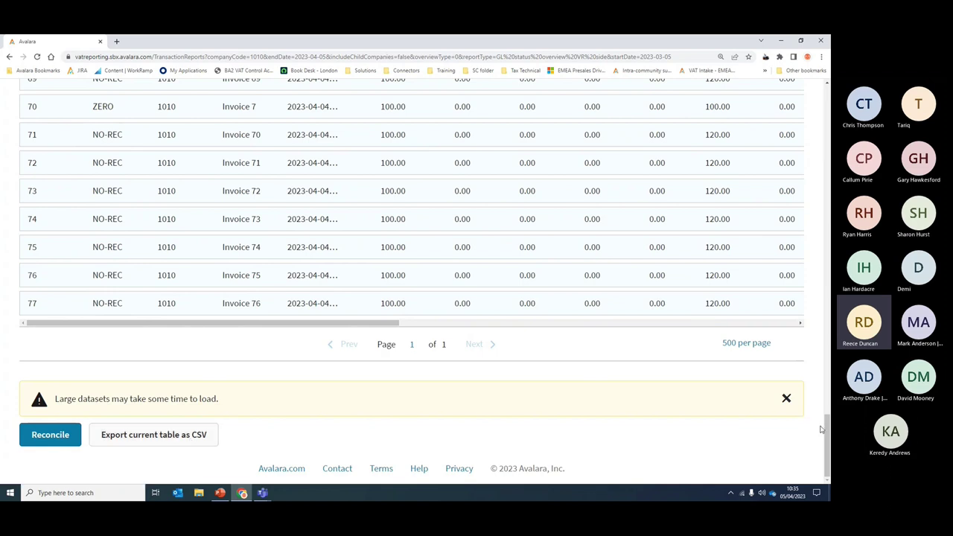
{"action": "left_click_drag", "start_coordinate": [825, 432], "coordinate": [825, 105]}
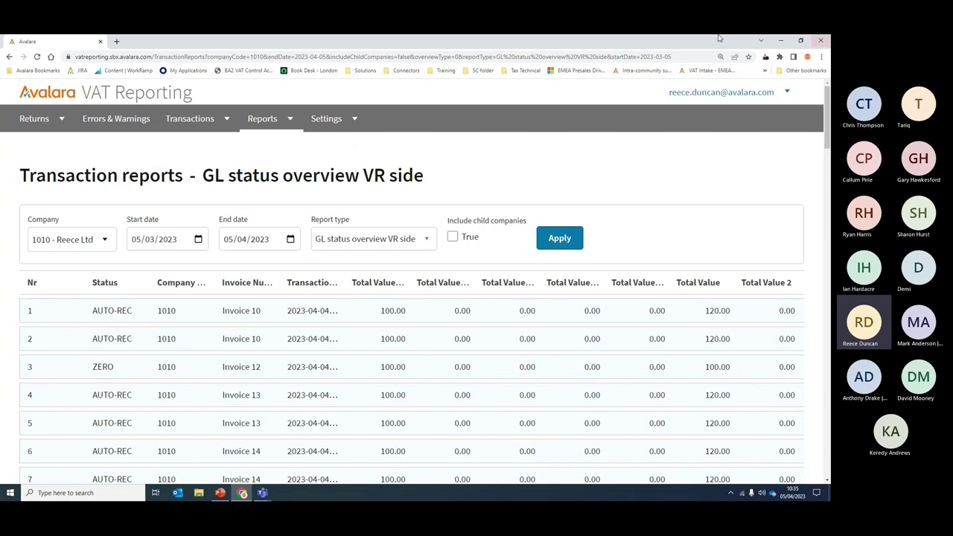
Switch to the PowerPoint presentation and maximise its window to show the Using Avalara VAT Reporting slide.
{"action": "left_click", "coordinate": [47, 129]}
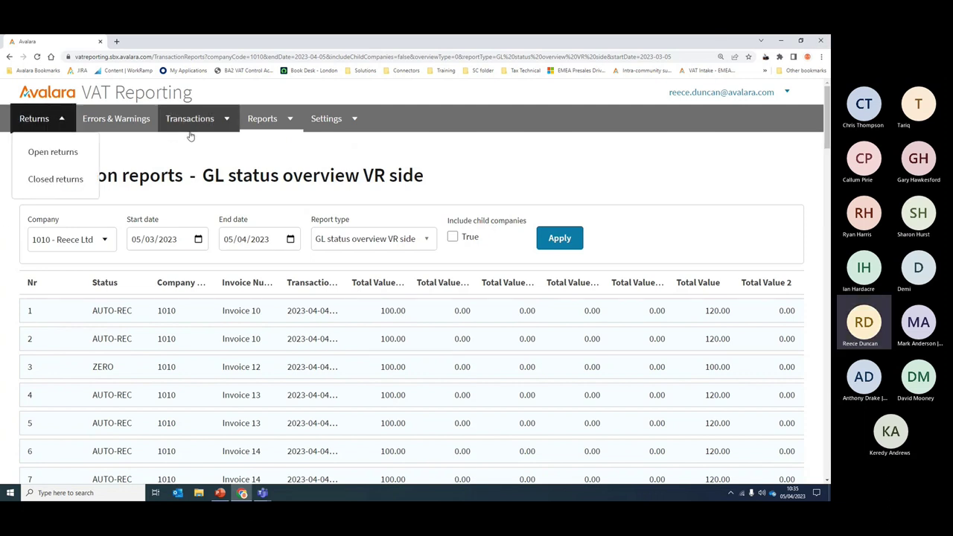
{"action": "key", "text": "alt+Tab"}
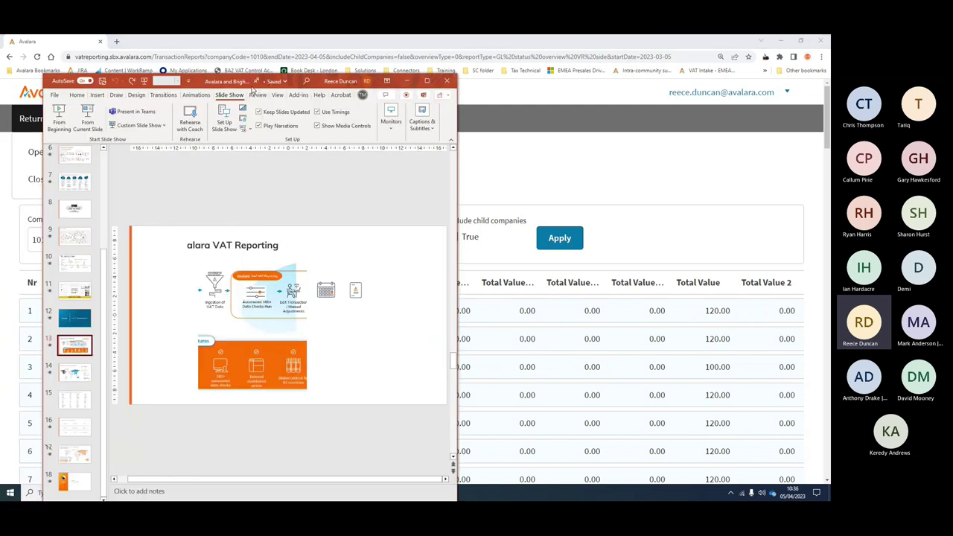
{"action": "left_click_drag", "start_coordinate": [294, 84], "coordinate": [358, 71]}
{"action": "double_click", "coordinate": [357, 71]}
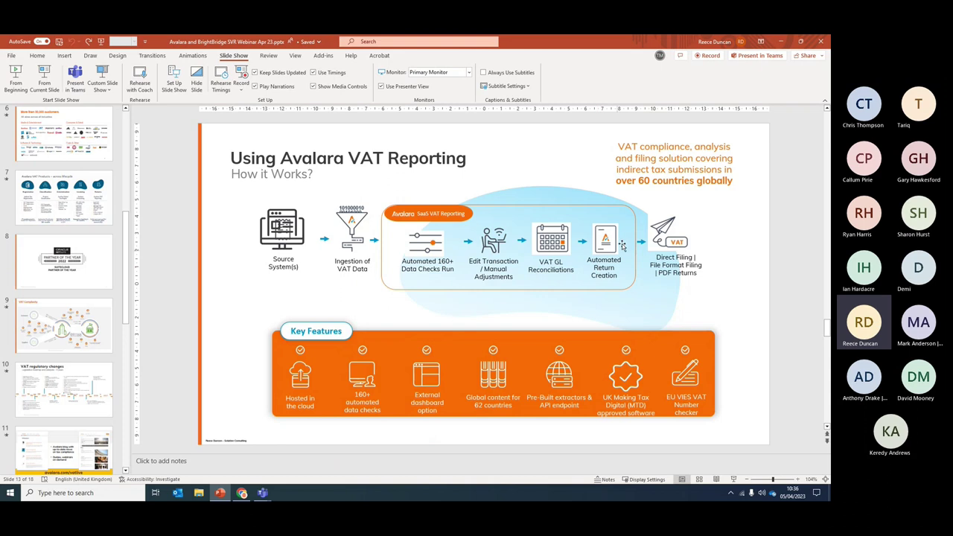
Switch back to Avalara VAT Reporting, open the list of open returns and set its company and country filters to All.
{"action": "key", "text": "alt+Tab"}
{"action": "left_click", "coordinate": [66, 153]}
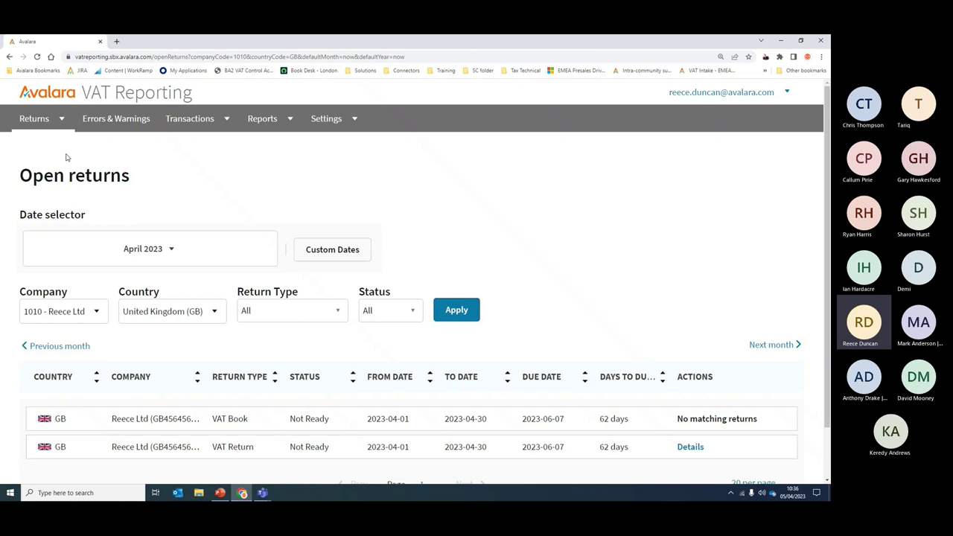
{"action": "left_click", "coordinate": [71, 311]}
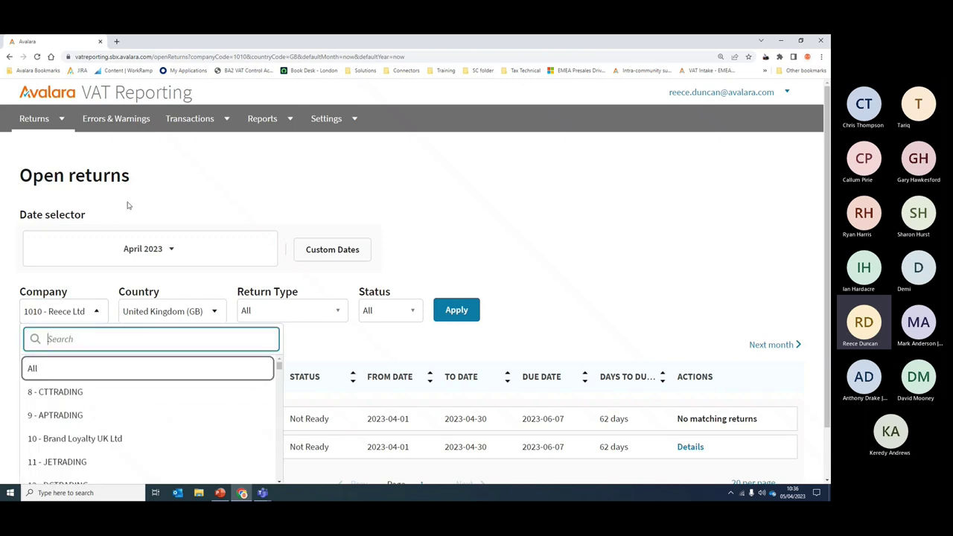
{"action": "scroll", "coordinate": [215, 206], "scroll_direction": "down", "scroll_amount": 1}
{"action": "left_click", "coordinate": [213, 250]}
{"action": "key", "text": "Return"}
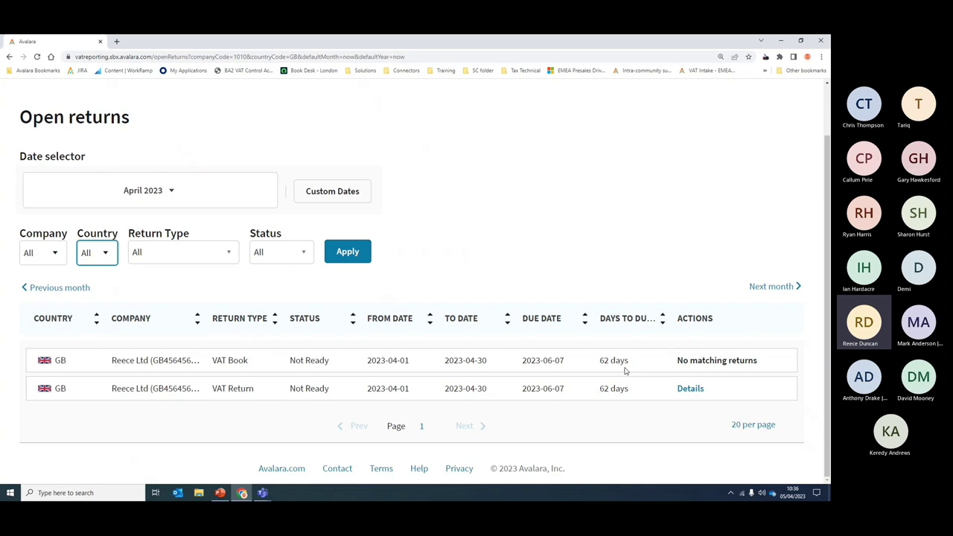
{"action": "left_click", "coordinate": [276, 251]}
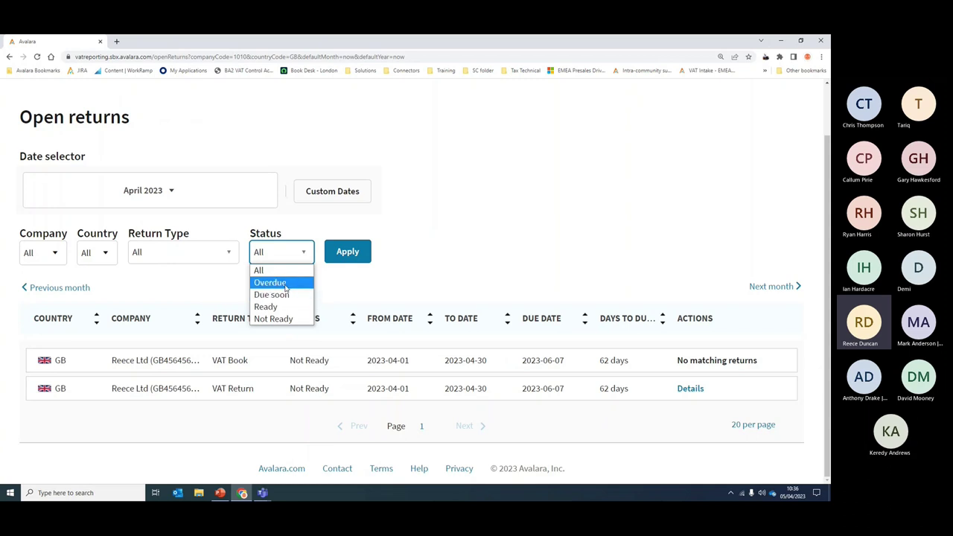
{"action": "left_click", "coordinate": [581, 254]}
Open the details of Reece Ltd's April 2023 GB VAT Return and its Box 6 taxable basis transactions.
{"action": "left_click", "coordinate": [691, 389]}
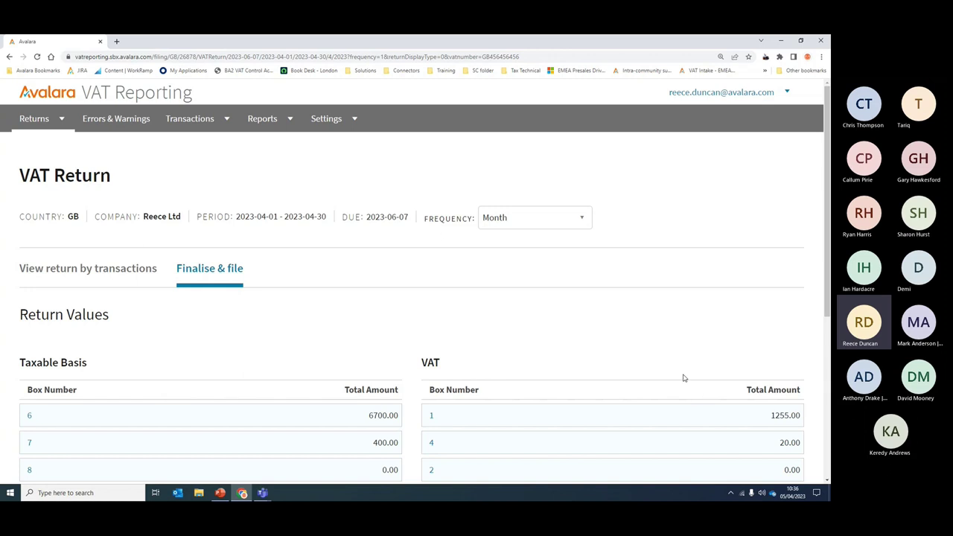
{"action": "scroll", "coordinate": [594, 287], "scroll_direction": "down", "scroll_amount": 2}
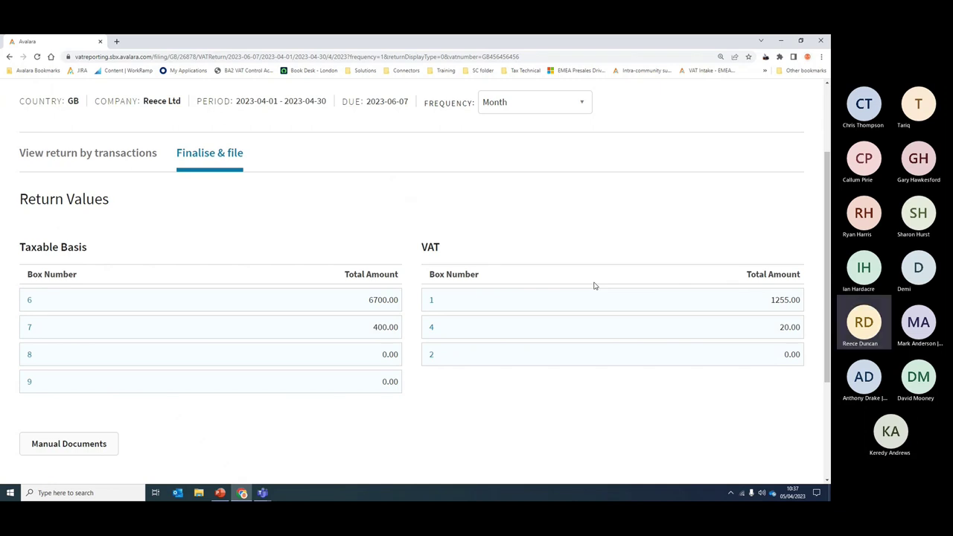
{"action": "left_click", "coordinate": [29, 302]}
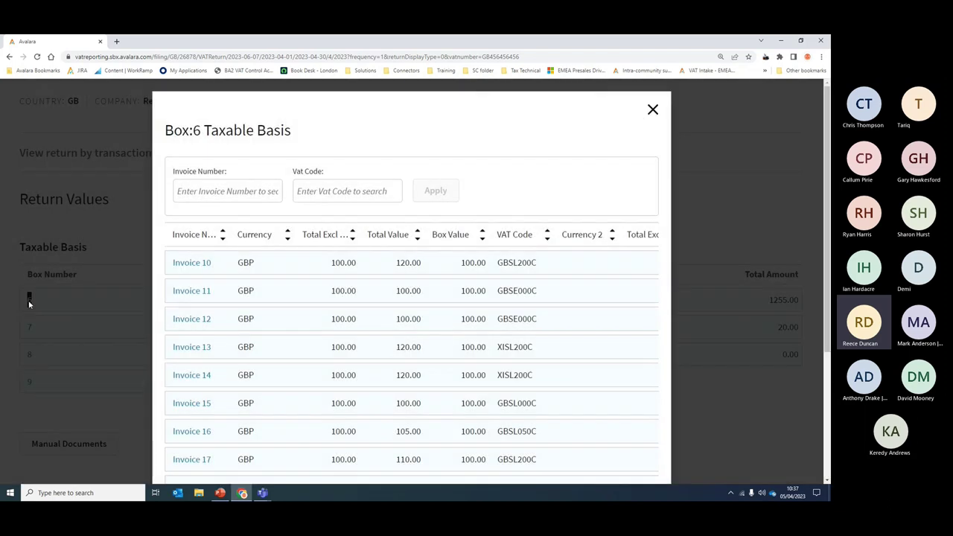